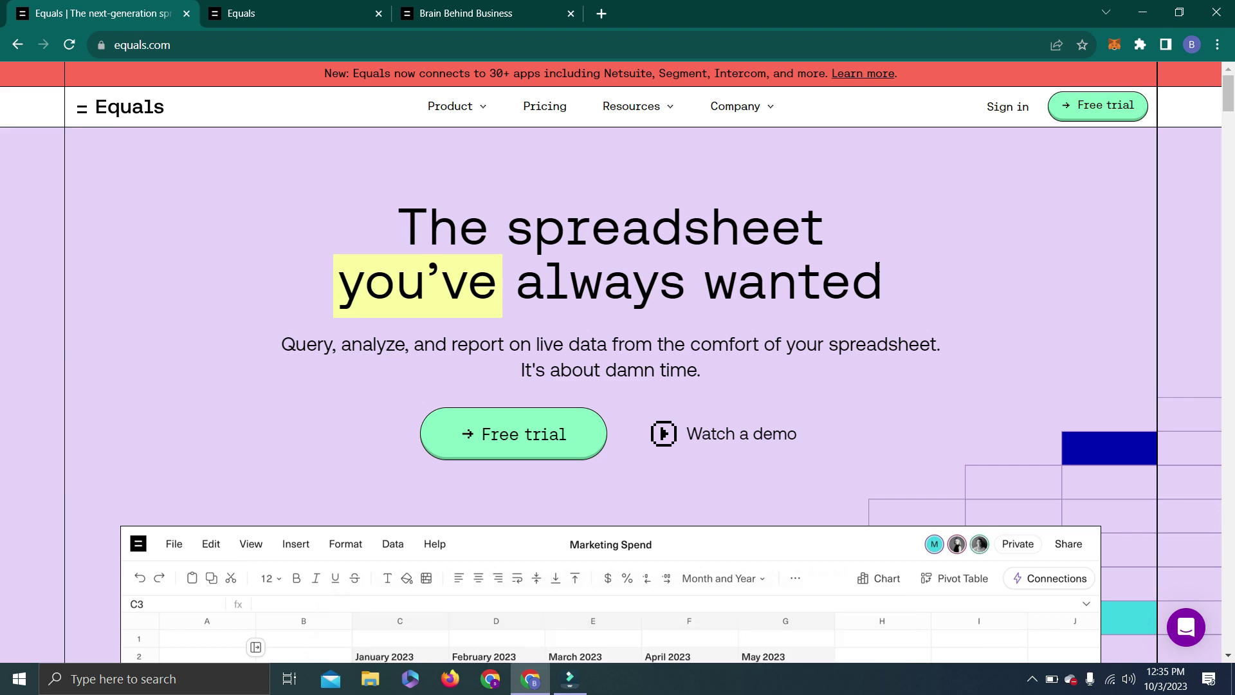
- Scroll down through the Equals page to review its contents
scroll(878, 266, down, 8)
scroll(877, 266, down, 8)
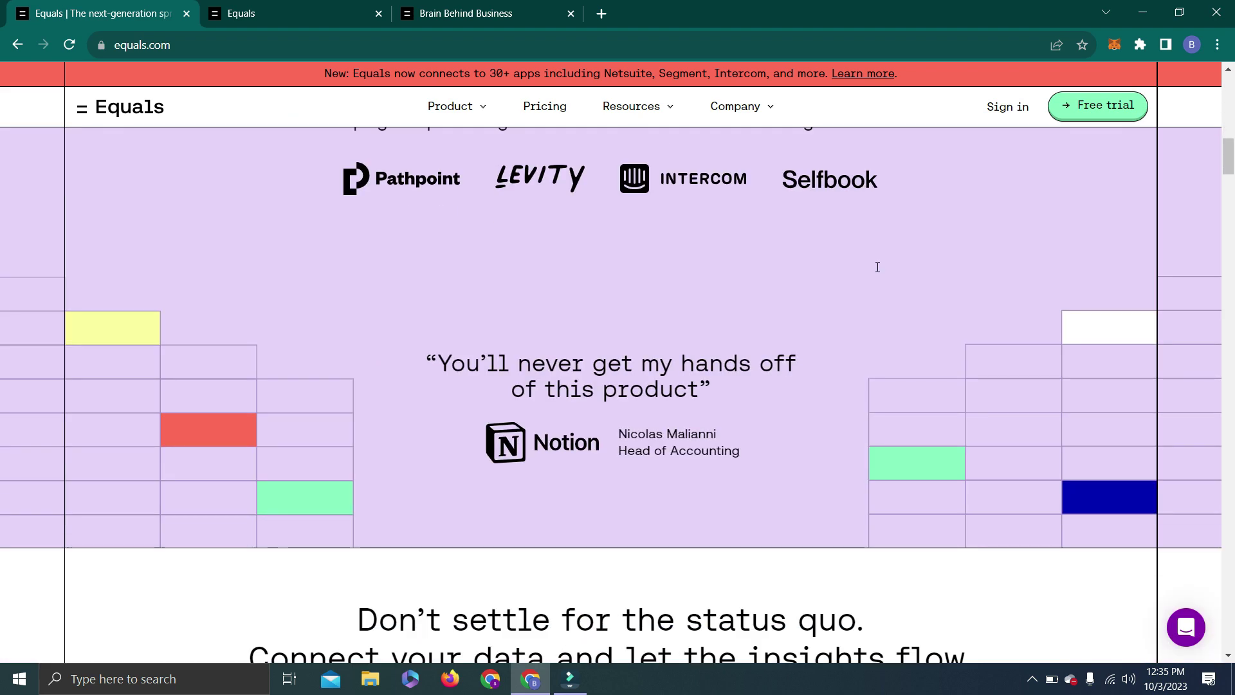
scroll(877, 266, down, 8)
scroll(877, 266, down, 7)
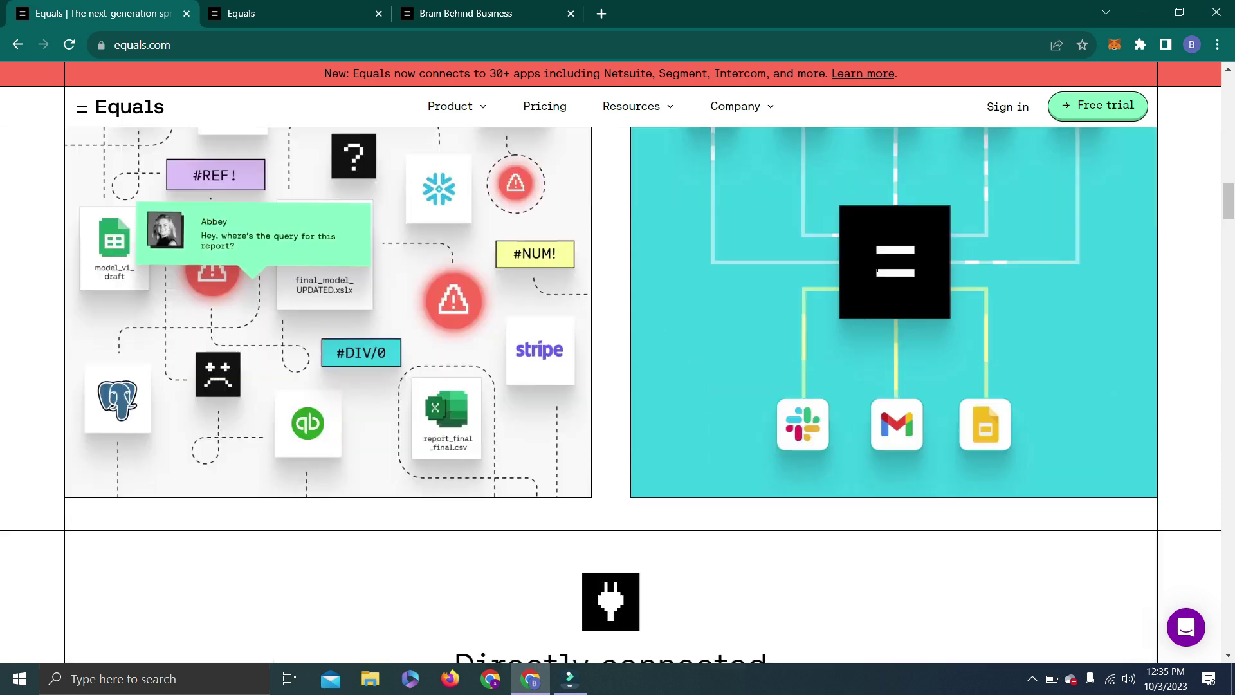
scroll(878, 267, down, 5)
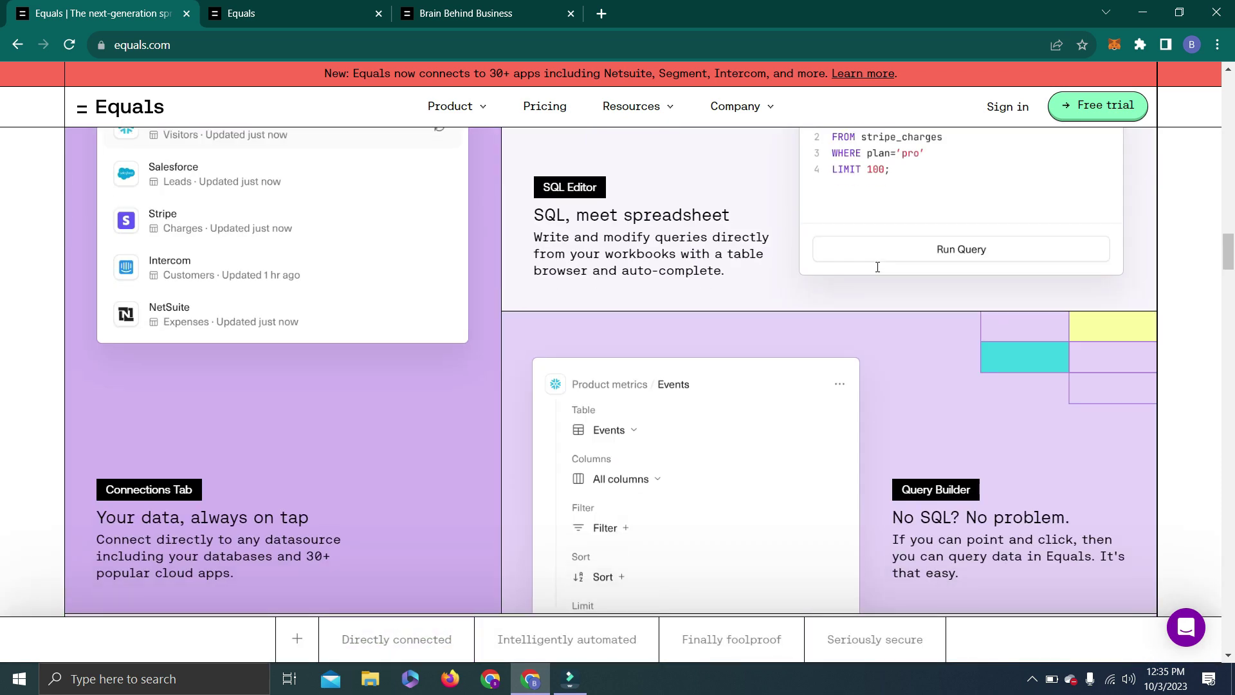
scroll(877, 267, down, 5)
scroll(877, 267, down, 8)
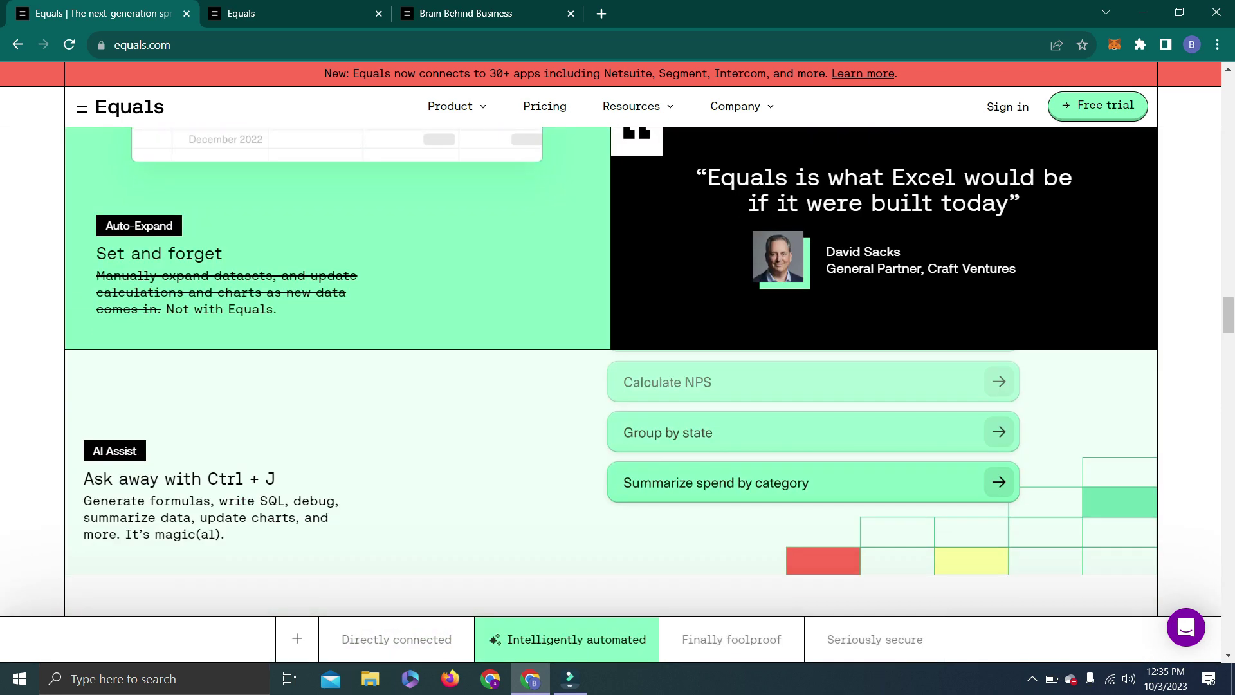
scroll(878, 267, down, 5)
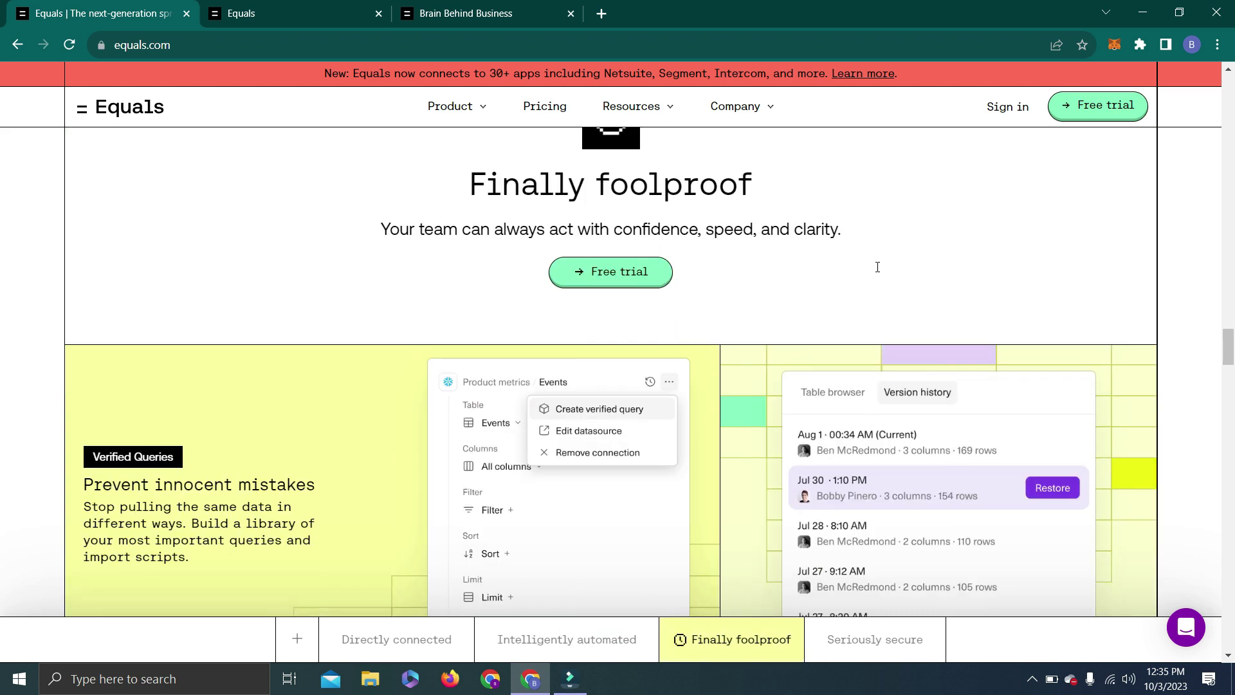
scroll(877, 267, down, 5)
scroll(877, 267, down, 5)
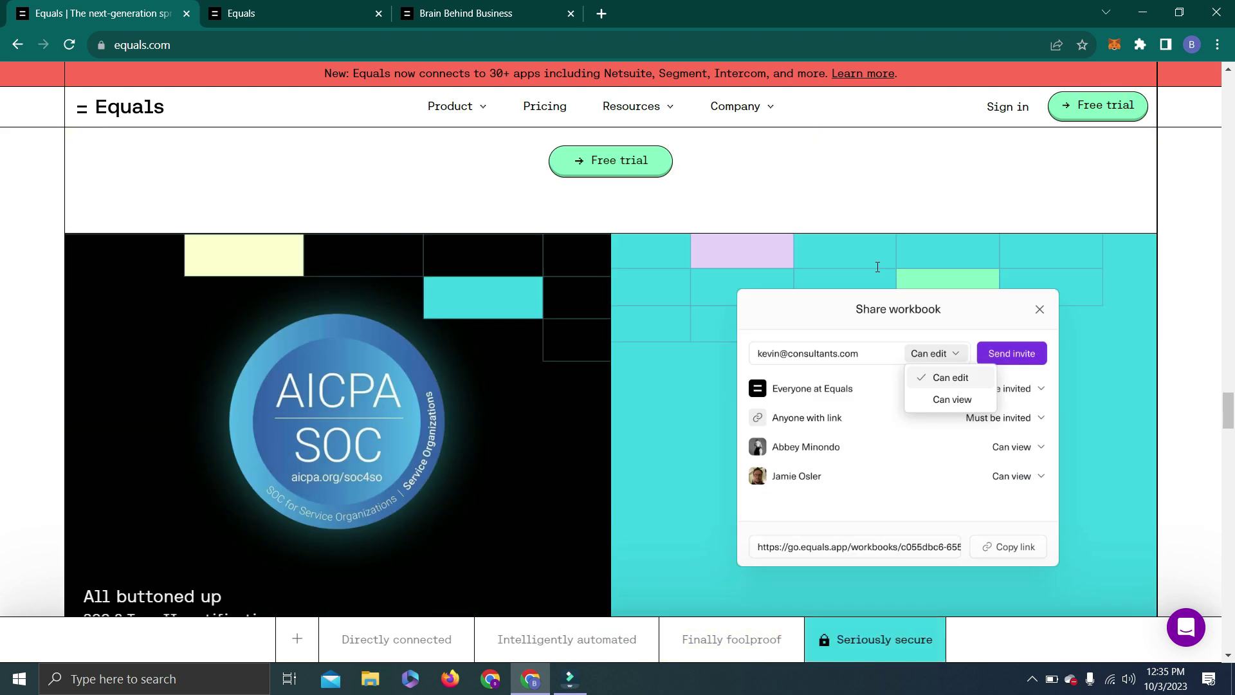
scroll(878, 267, down, 5)
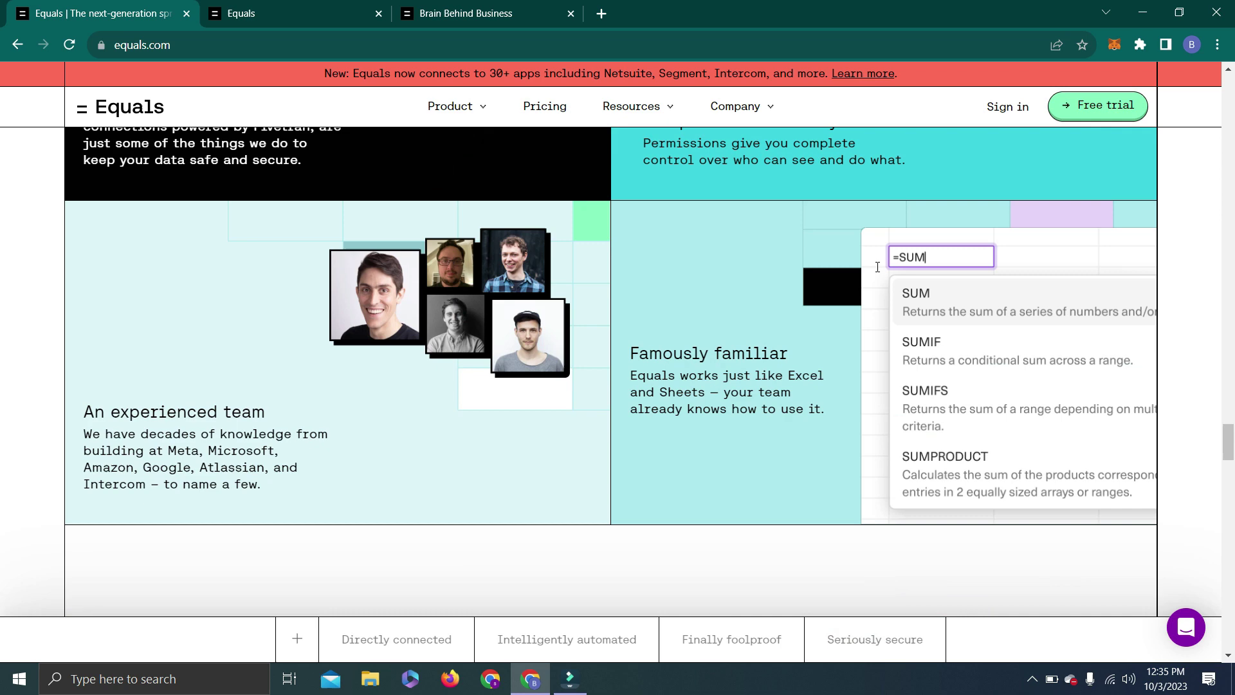
scroll(877, 267, down, 5)
scroll(877, 267, down, 5)
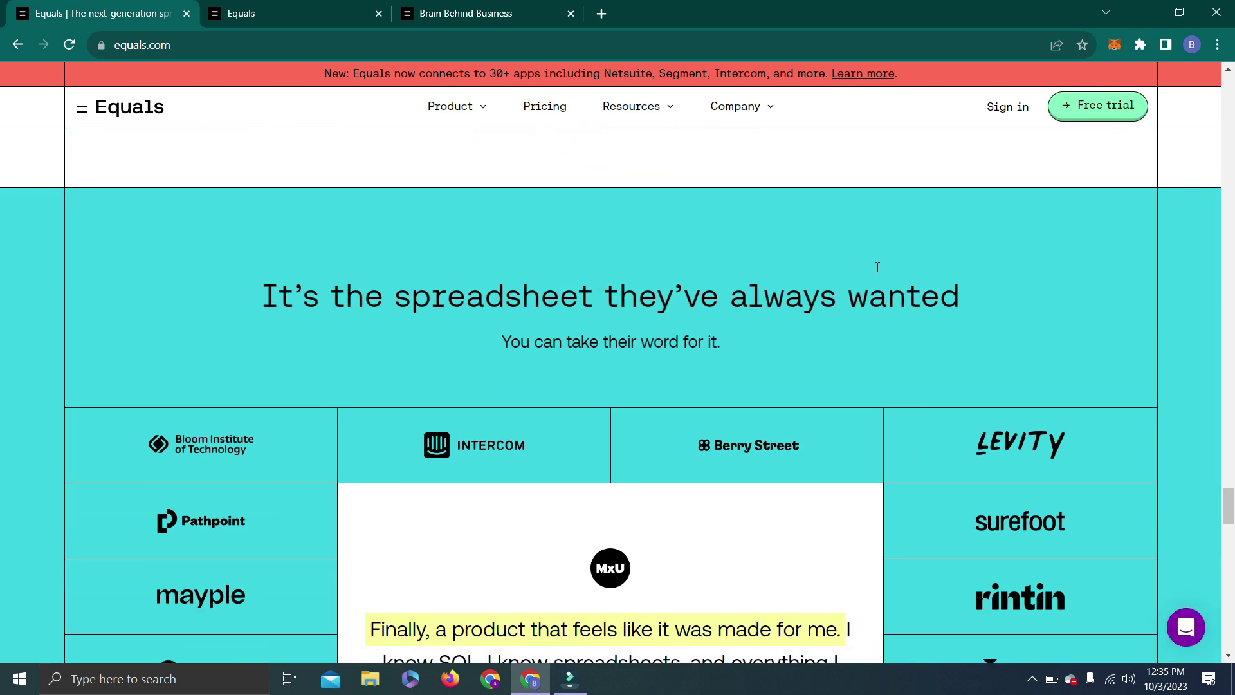
scroll(877, 267, down, 5)
scroll(878, 267, down, 5)
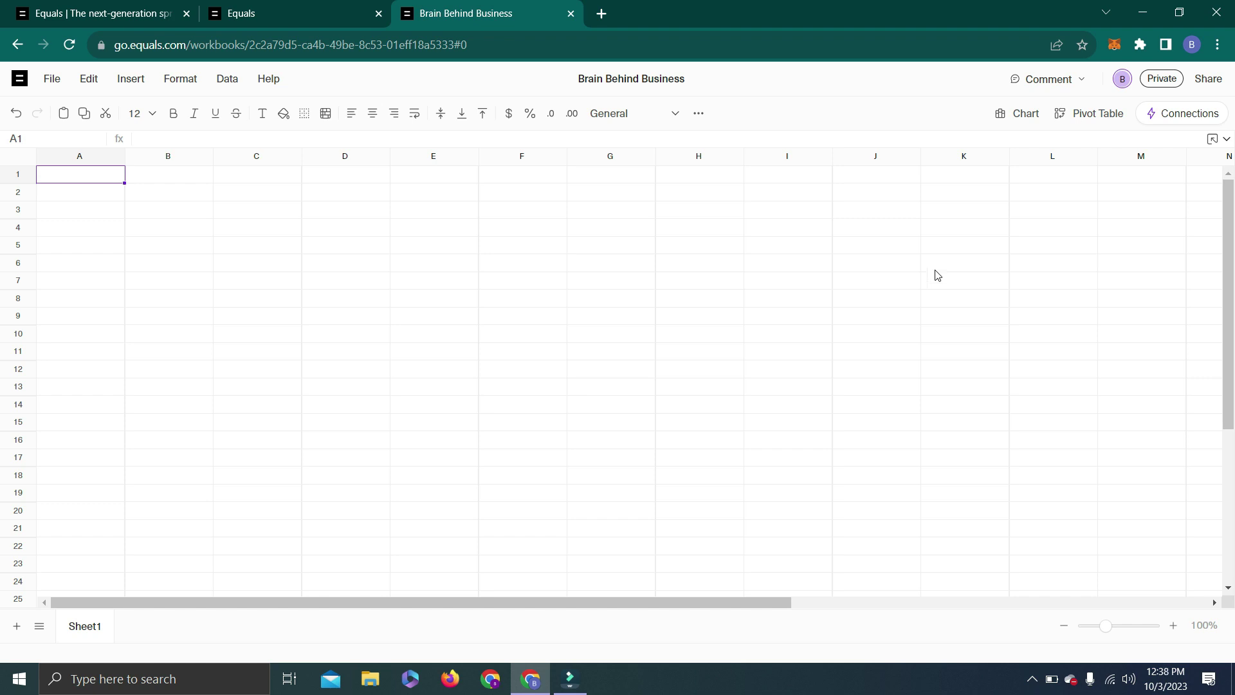
- Browse the Select Datasource catalogue by scrolling through the listed datasource options
click(1157, 128)
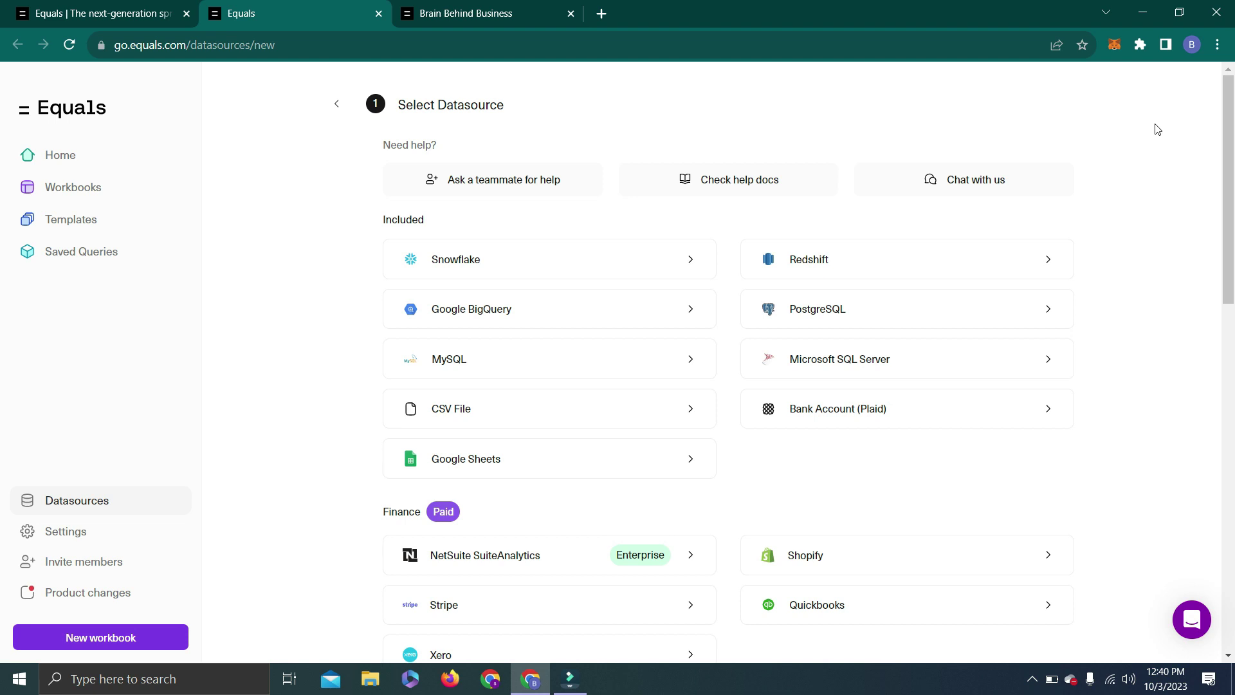
scroll(1157, 130, down, 8)
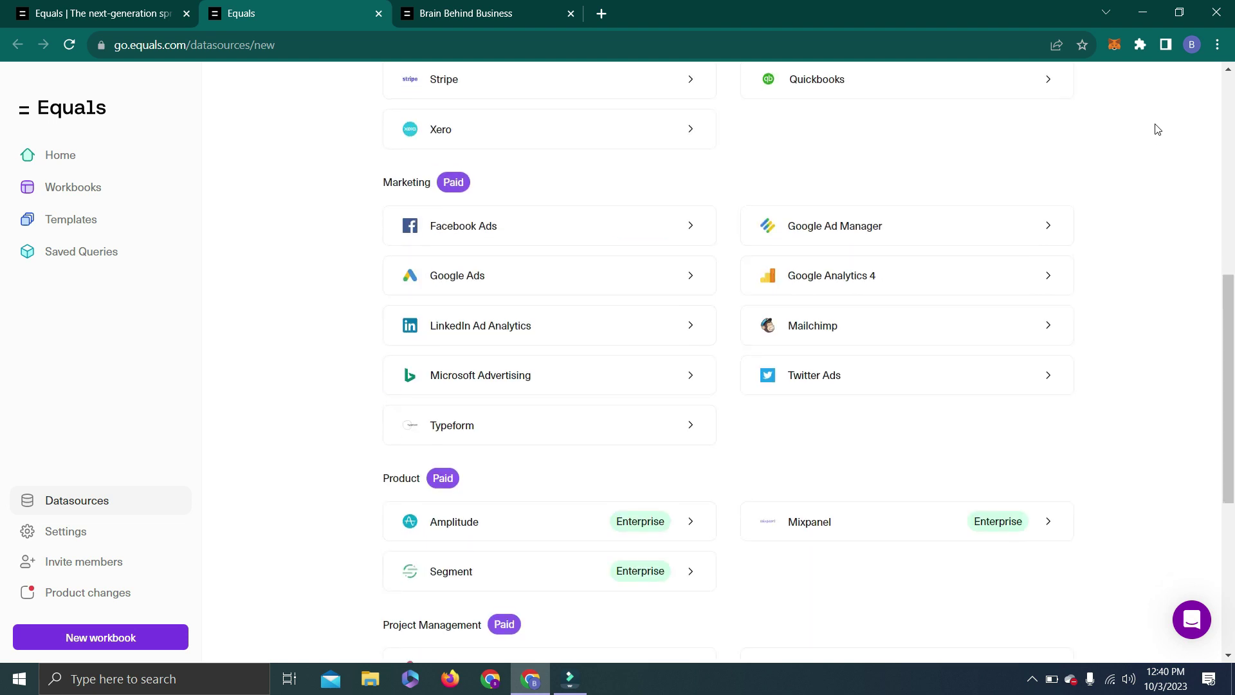
scroll(1157, 129, down, 6)
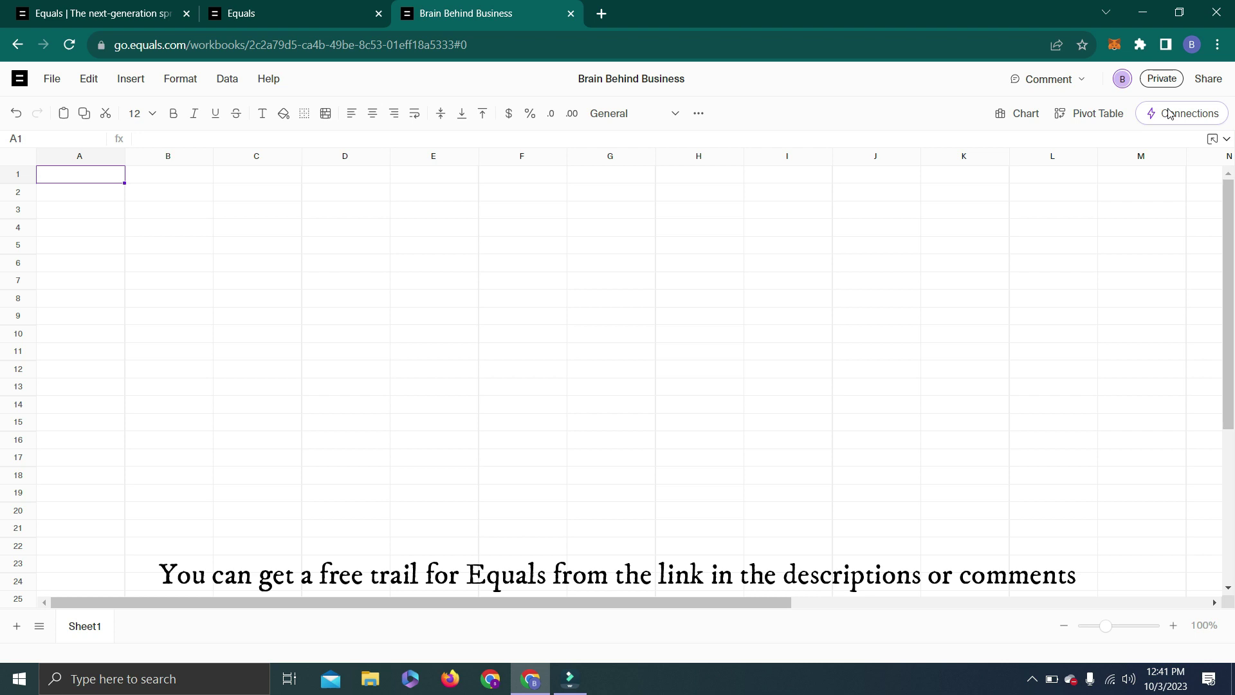
- Add a Snowflake datasource connection to Sheet1 from the Connections panel
click(1169, 114)
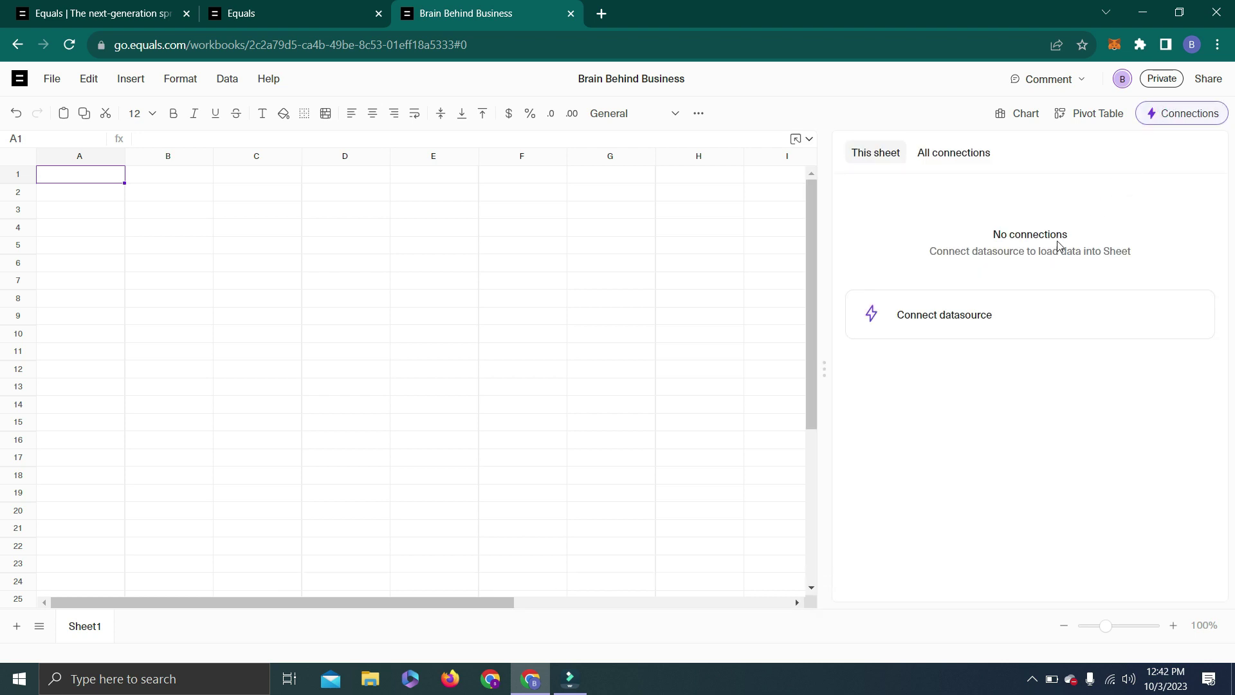
click(936, 315)
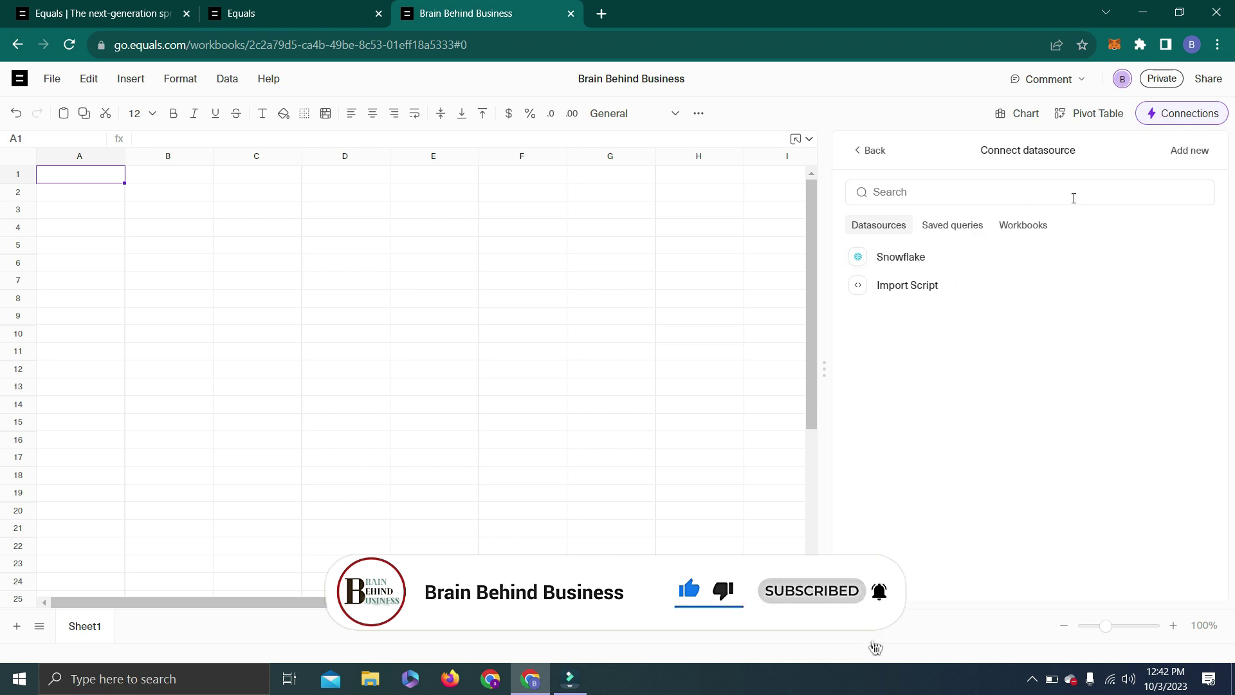
double_click(920, 257)
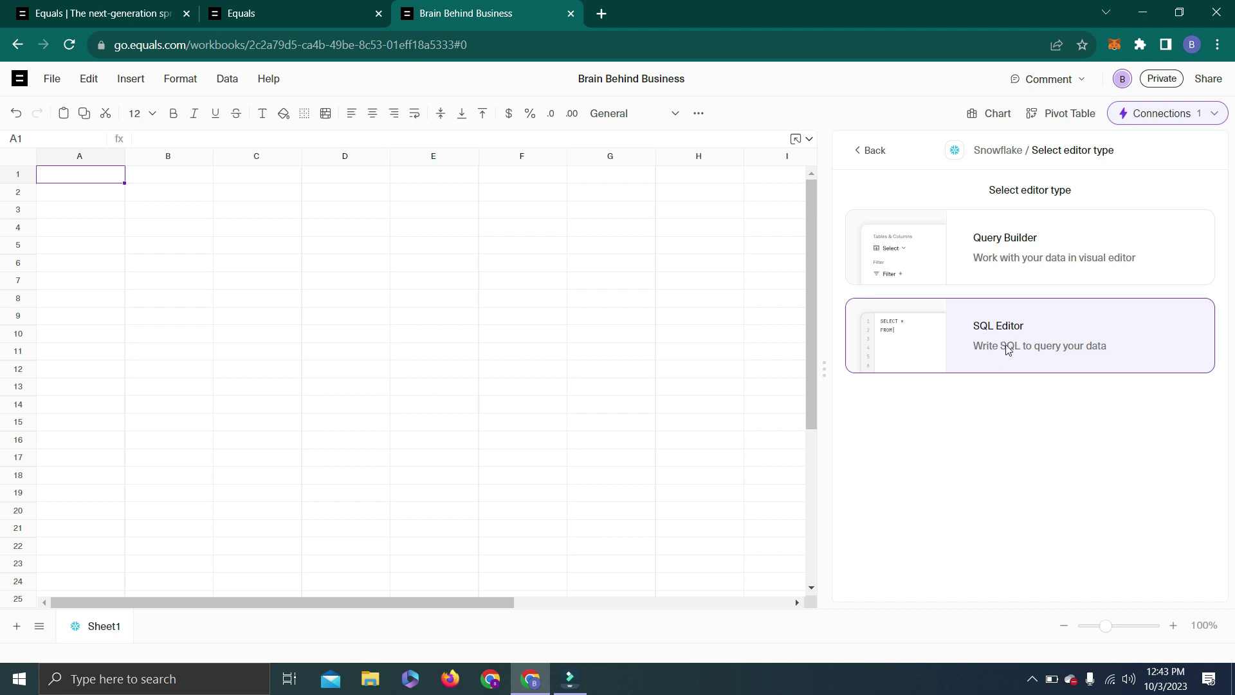
- Build a Query Builder query on COVID_CASES.UNITED_STATES with all columns, then save and run it
click(1006, 258)
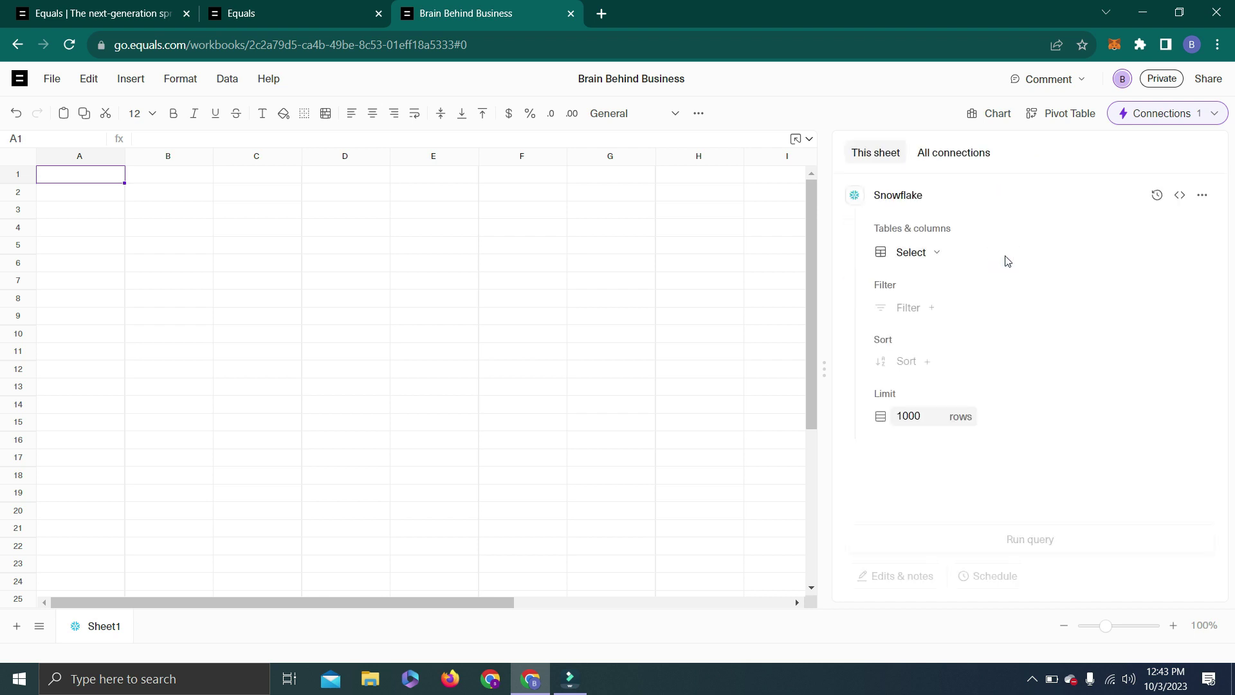
click(937, 254)
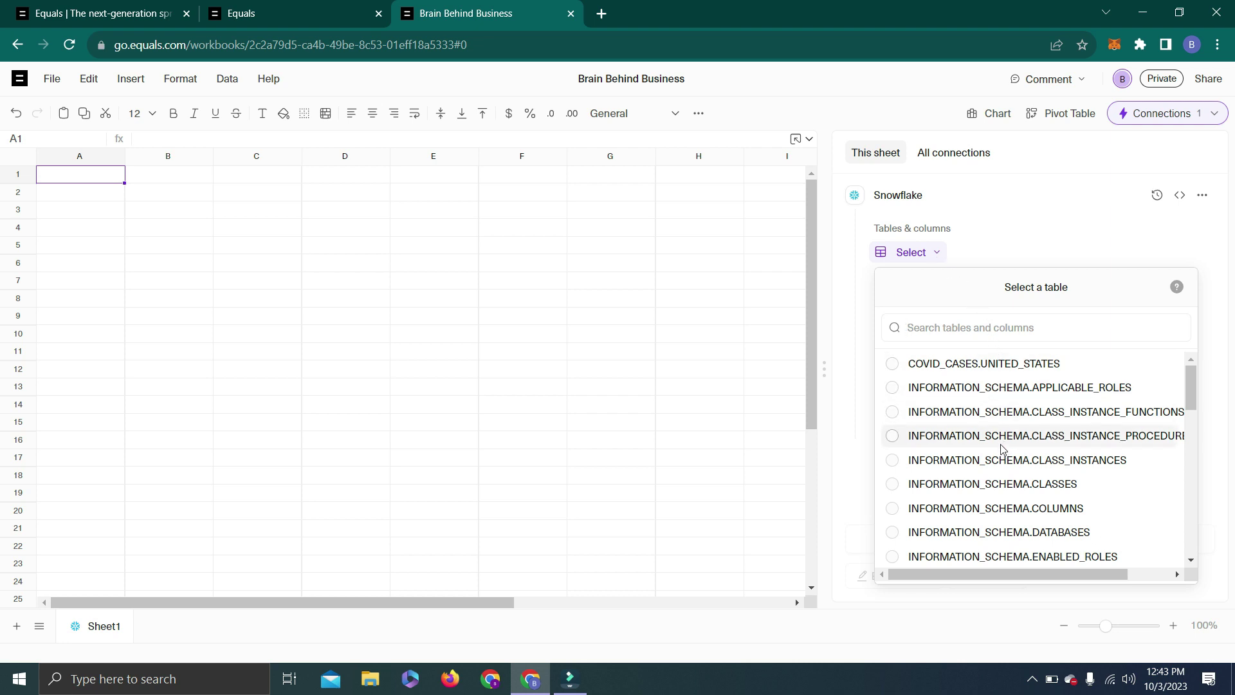
click(1016, 367)
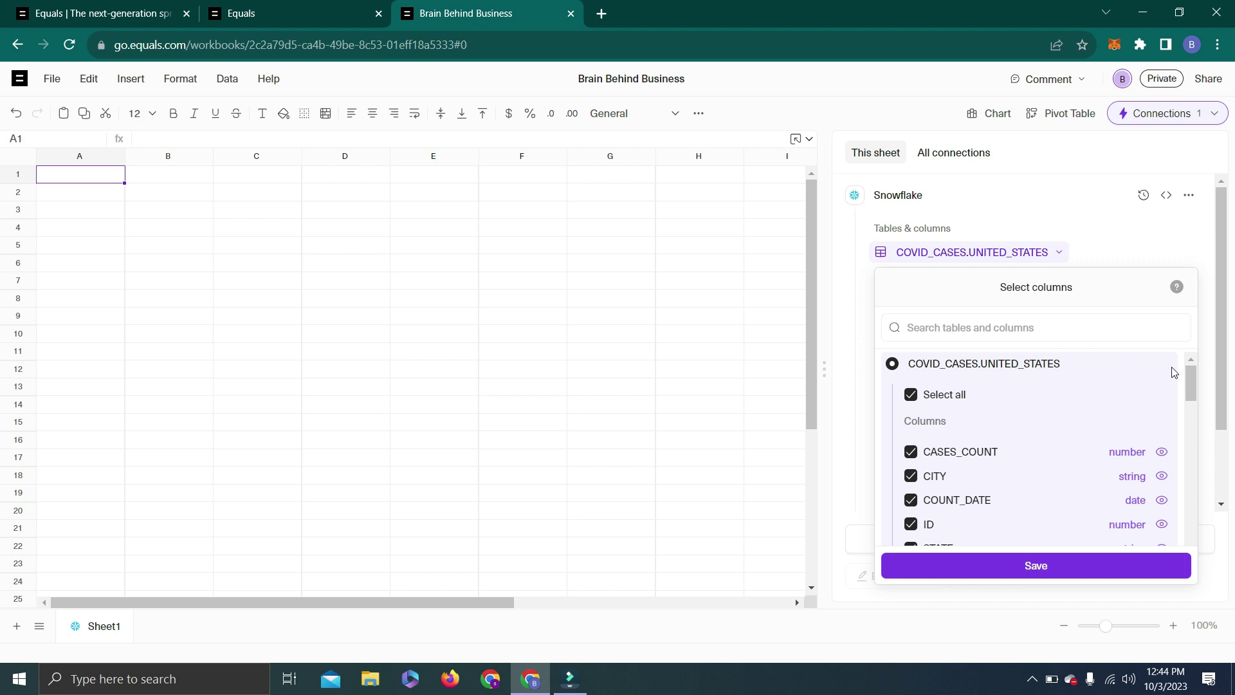
scroll(1188, 383, down, 1)
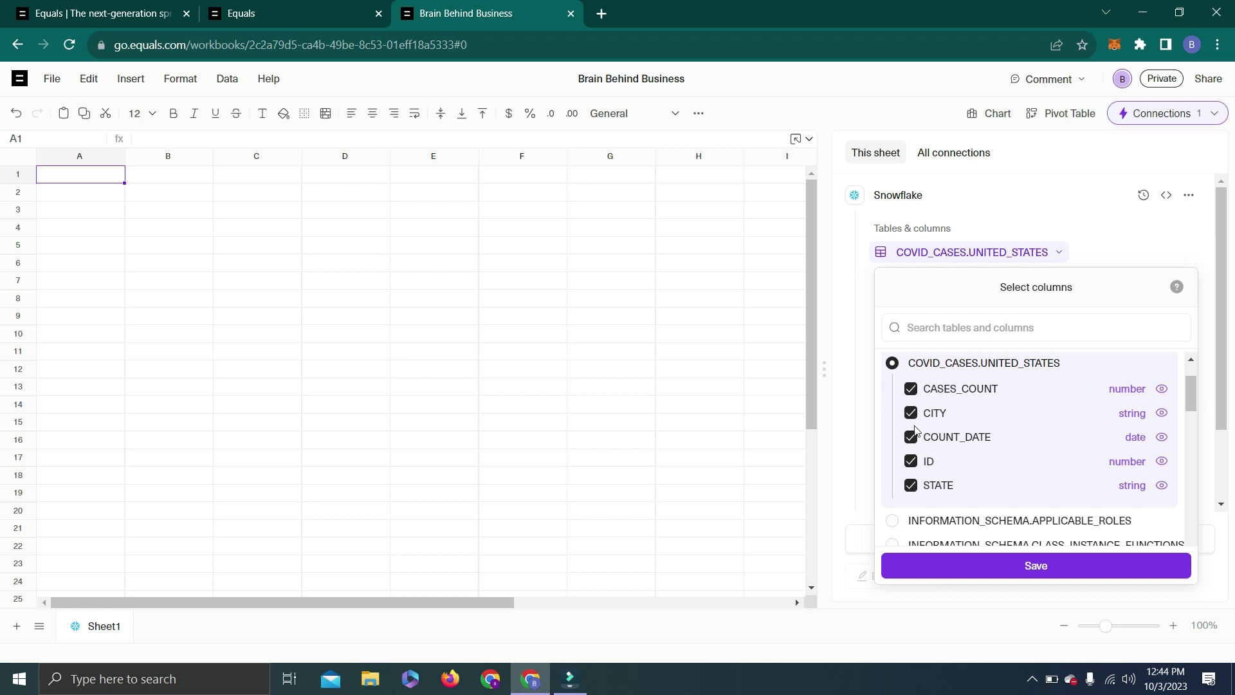
click(978, 556)
click(982, 539)
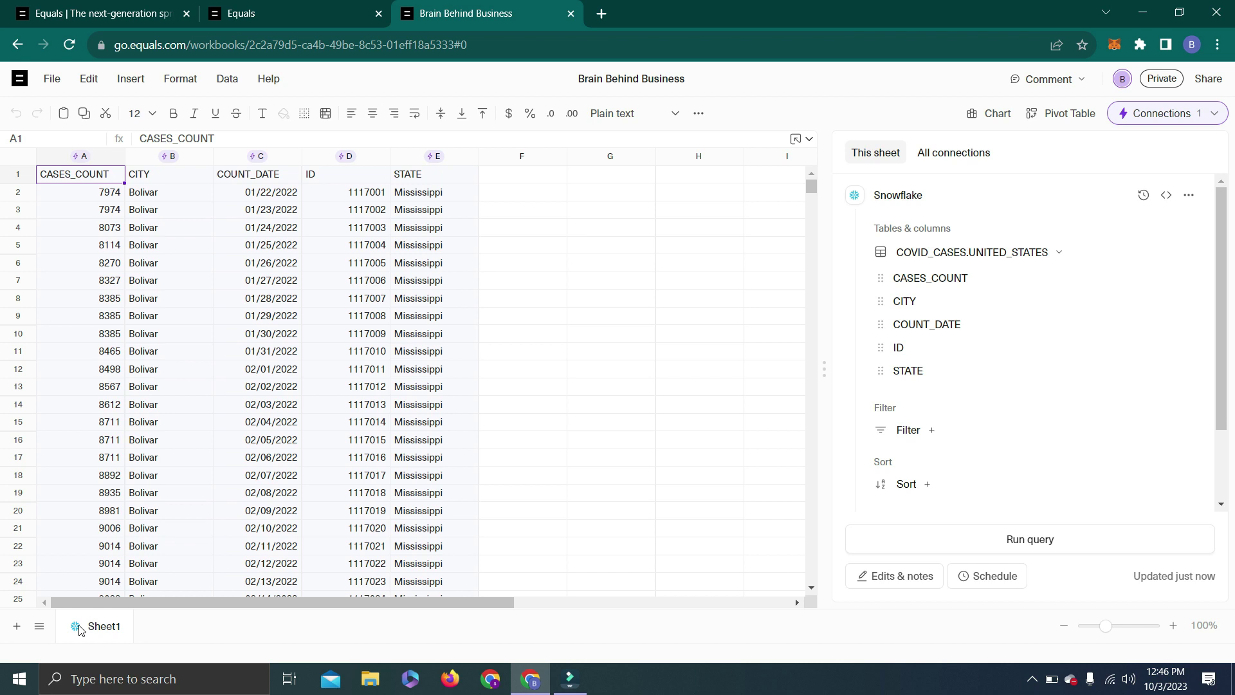
- Page through the loaded COVID rows, then select the whole data range from the header
key(Page_Down)
key(Page_Down)
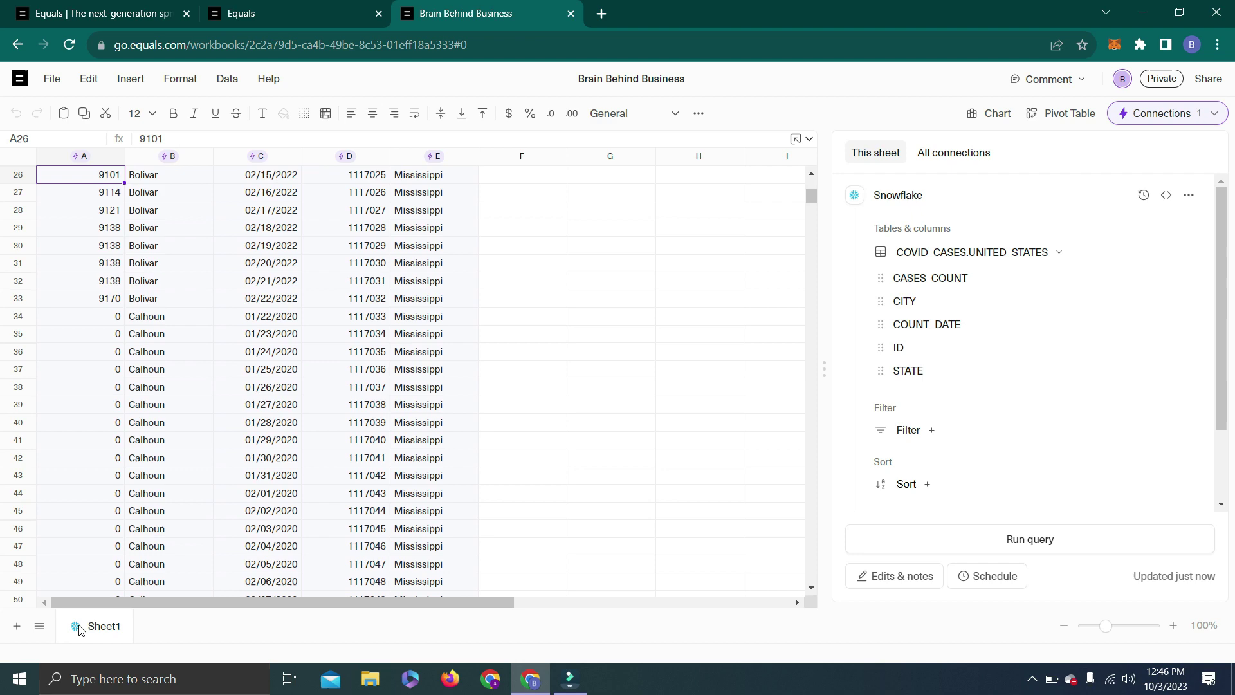
key(Page_Down)
key(Page_Down)
key(Page_Down)
key(Page_Down)
key(Page_Down)
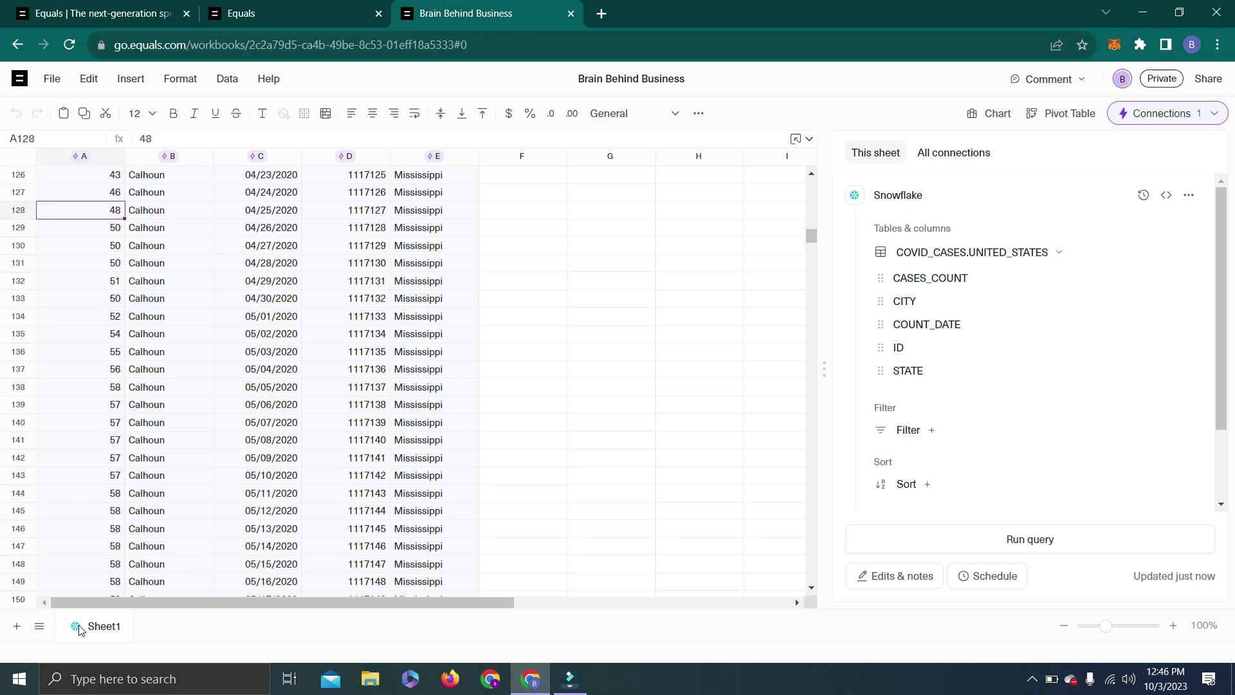
key(Page_Down)
key(Page_Down)
key(Page_Down)
key(Page_Down)
key(Page_Down)
key(Page_Down)
key(Page_Down)
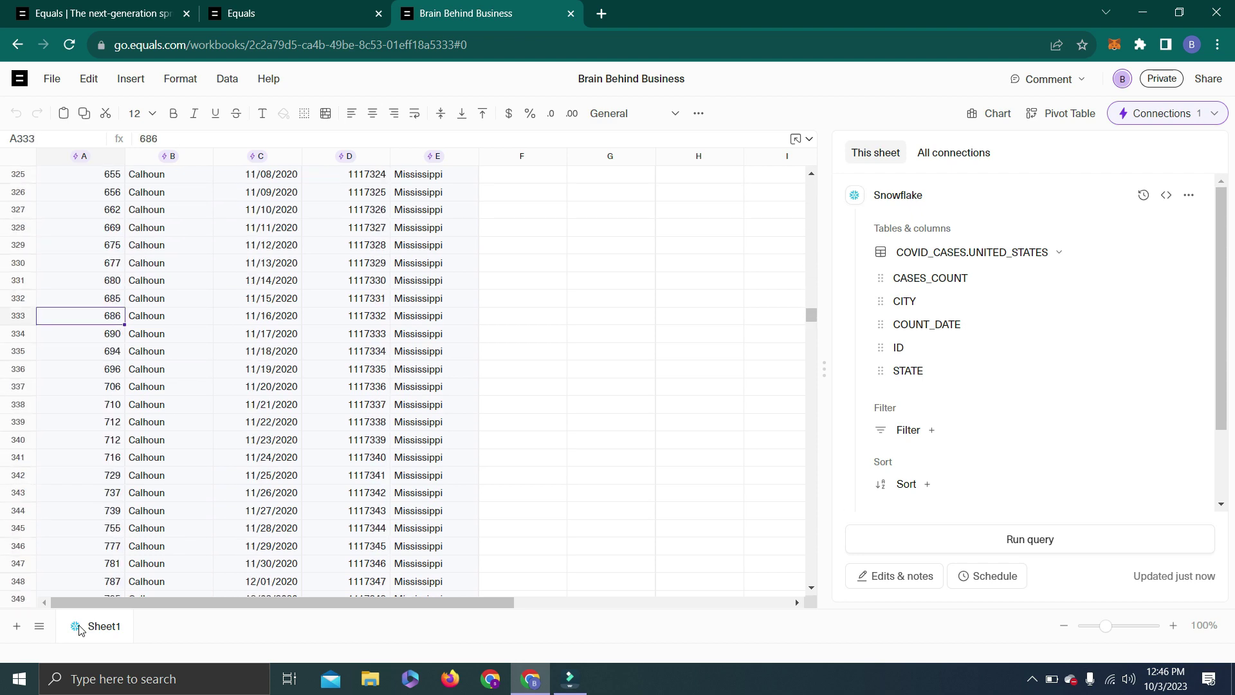
key(ctrl+Home)
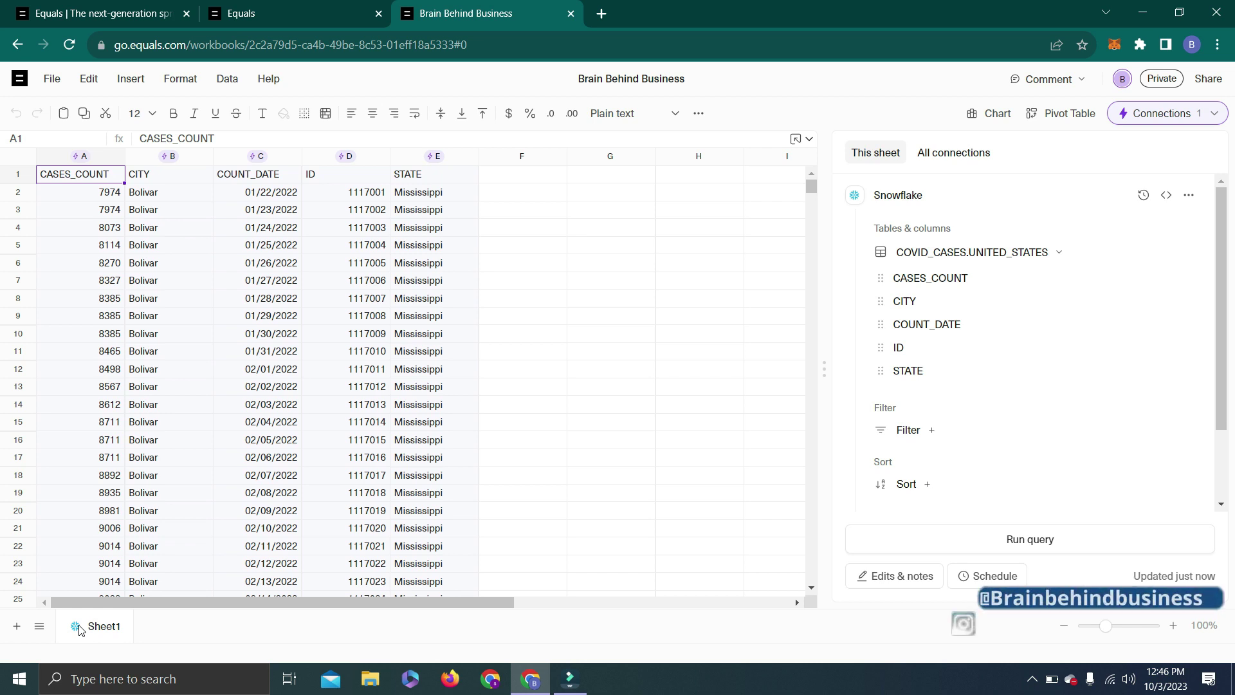
key(ctrl+shift+Right)
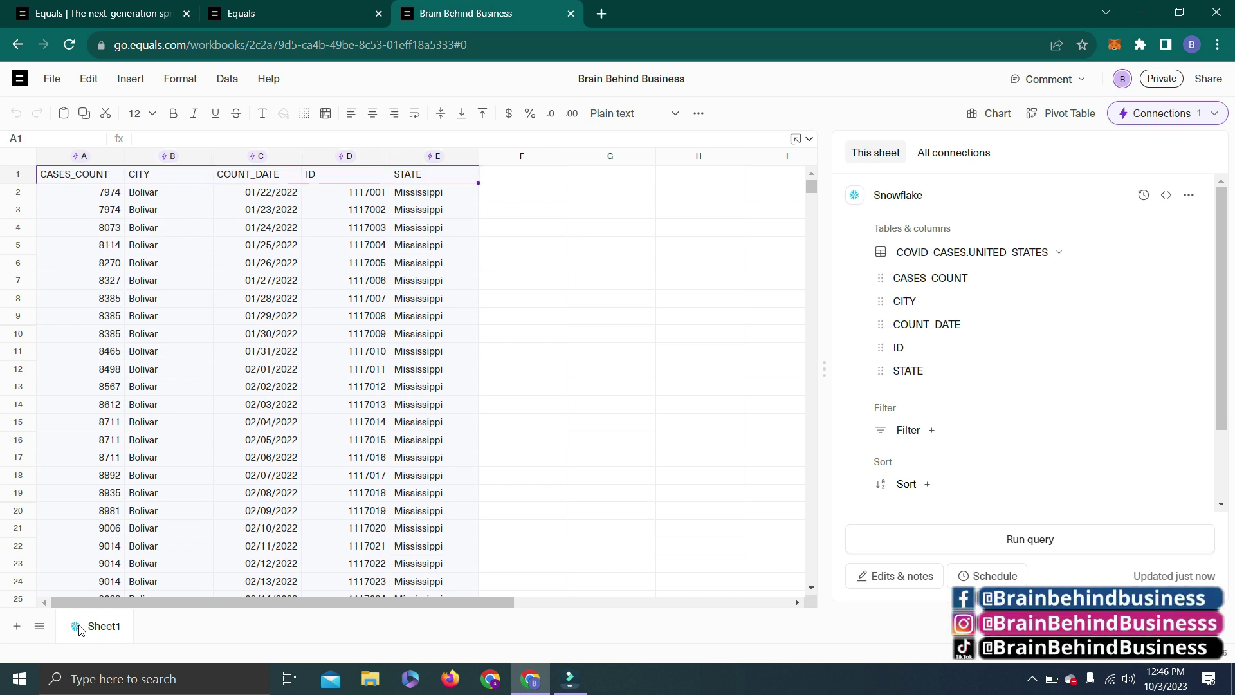
key(ctrl+shift+Down)
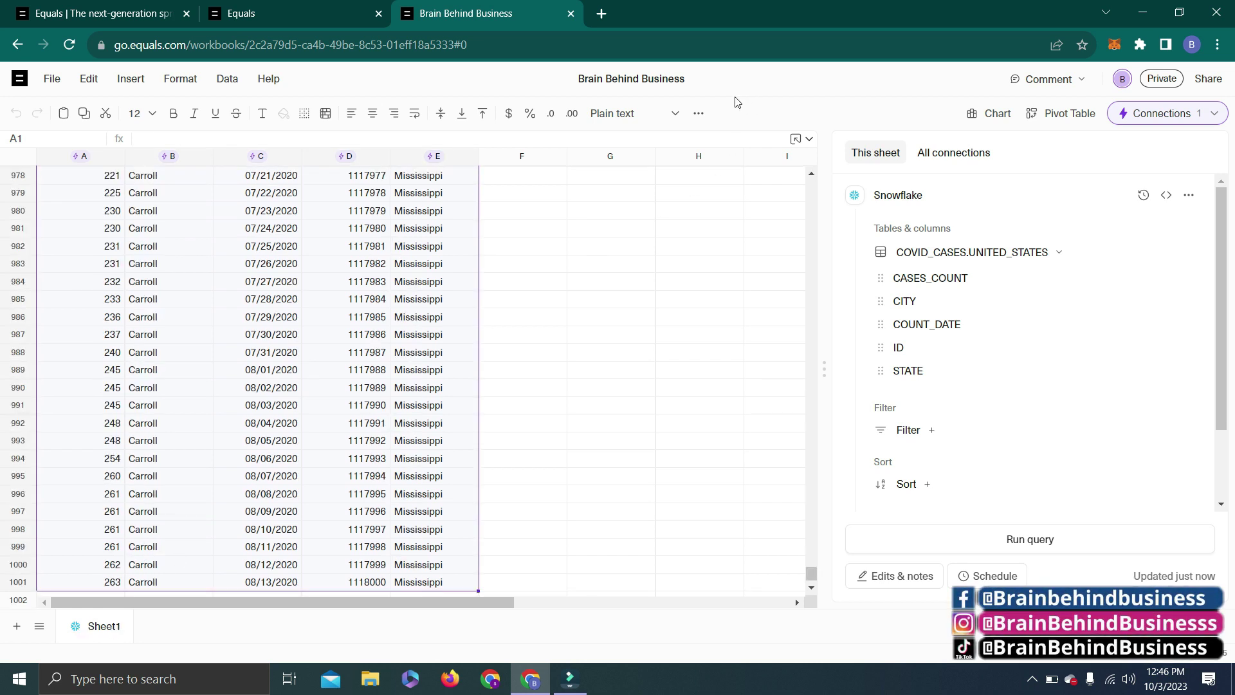
- Sort the selection by COUNT_DATE from smallest to largest and scroll back to the top
click(698, 114)
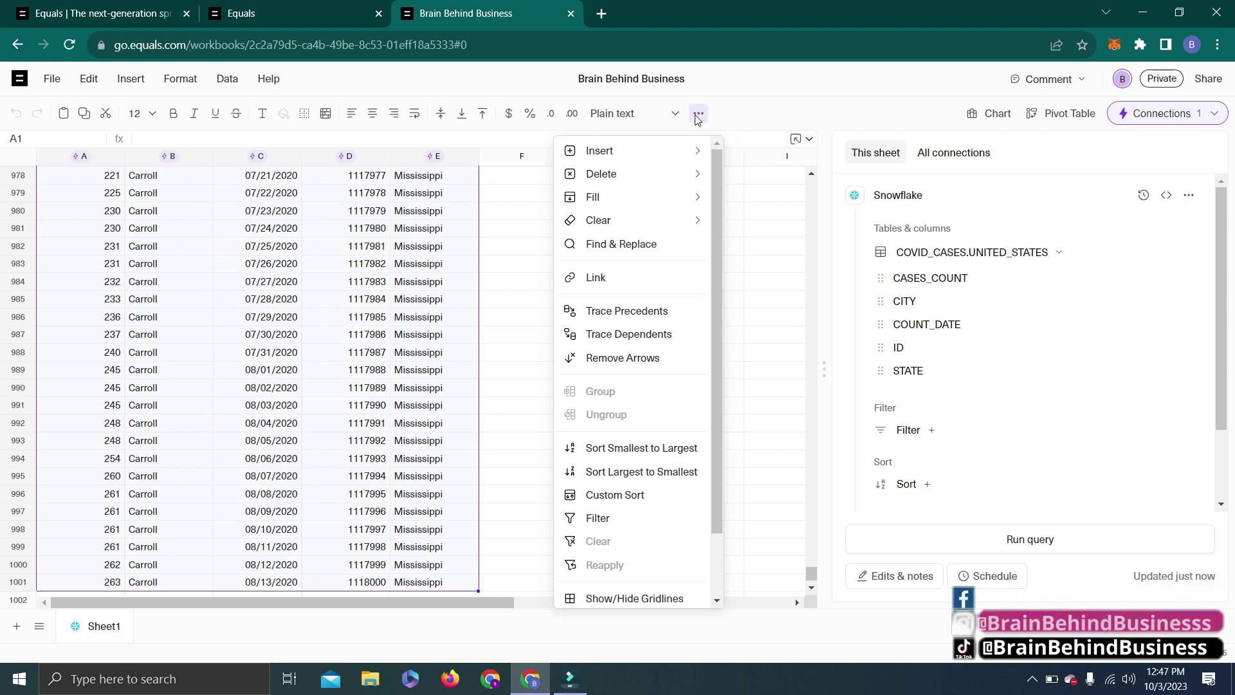
click(613, 495)
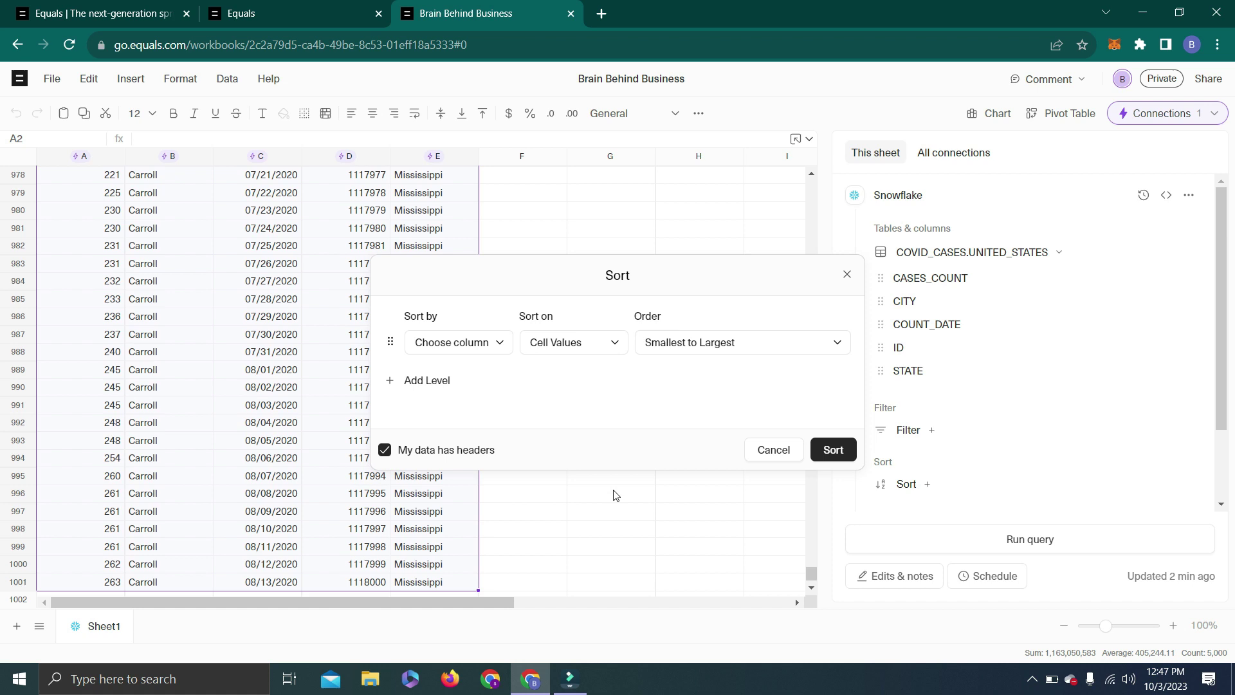
click(494, 339)
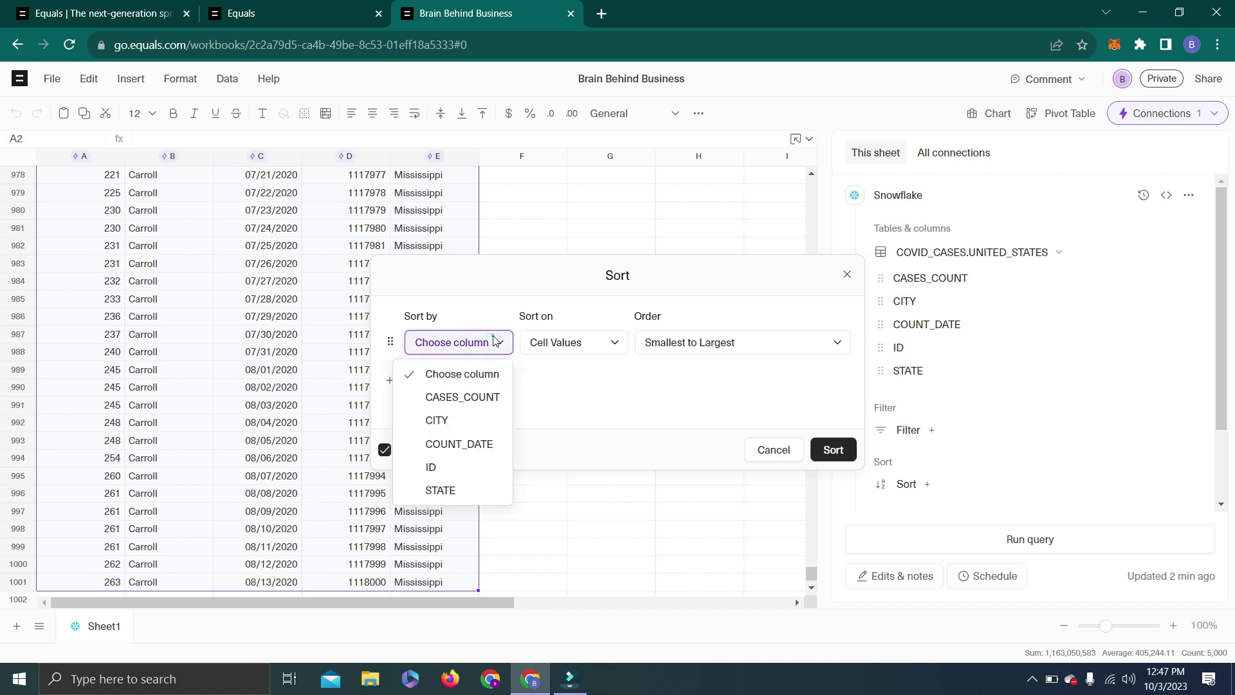
click(461, 444)
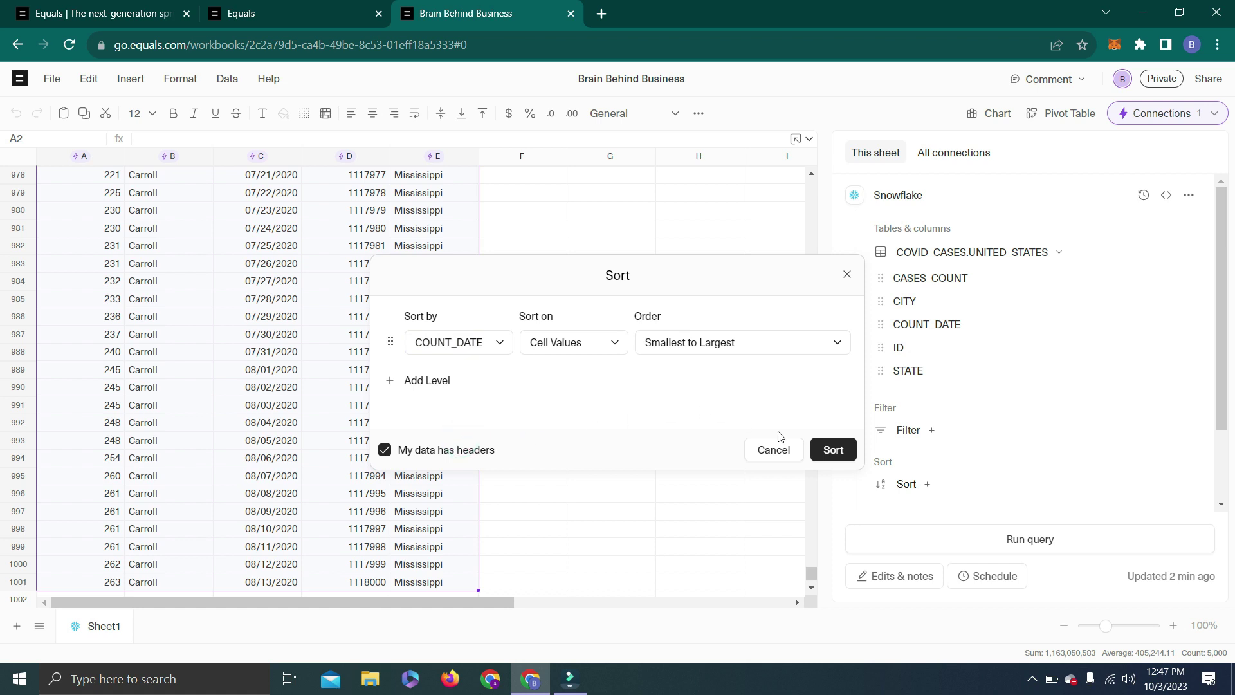
click(833, 450)
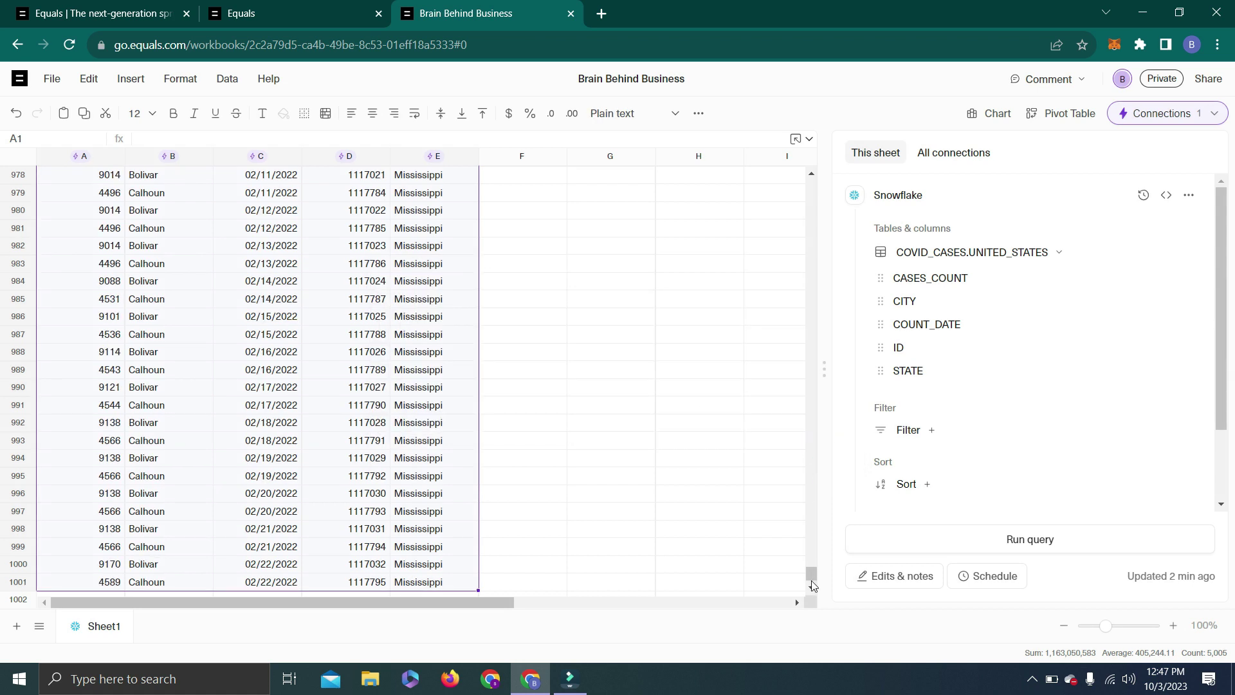
drag(811, 581, 807, 161)
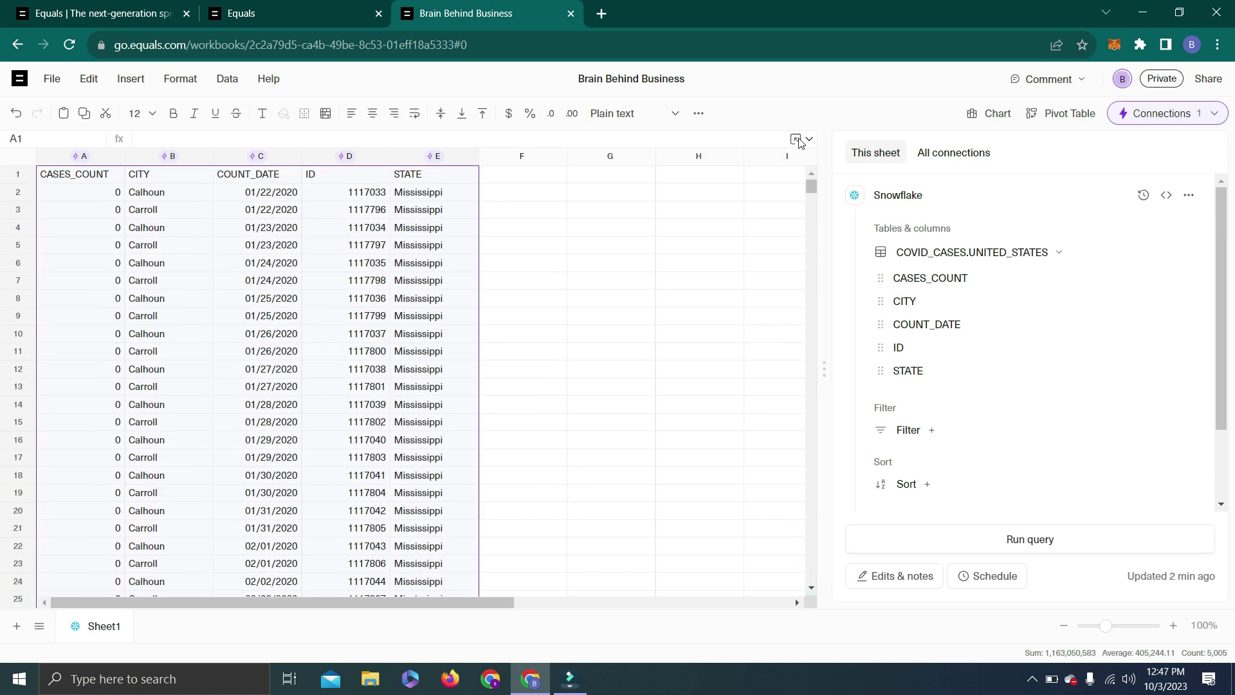
- Check the first sorted date, then add Sheet2 and connect it to Snowflake
click(278, 192)
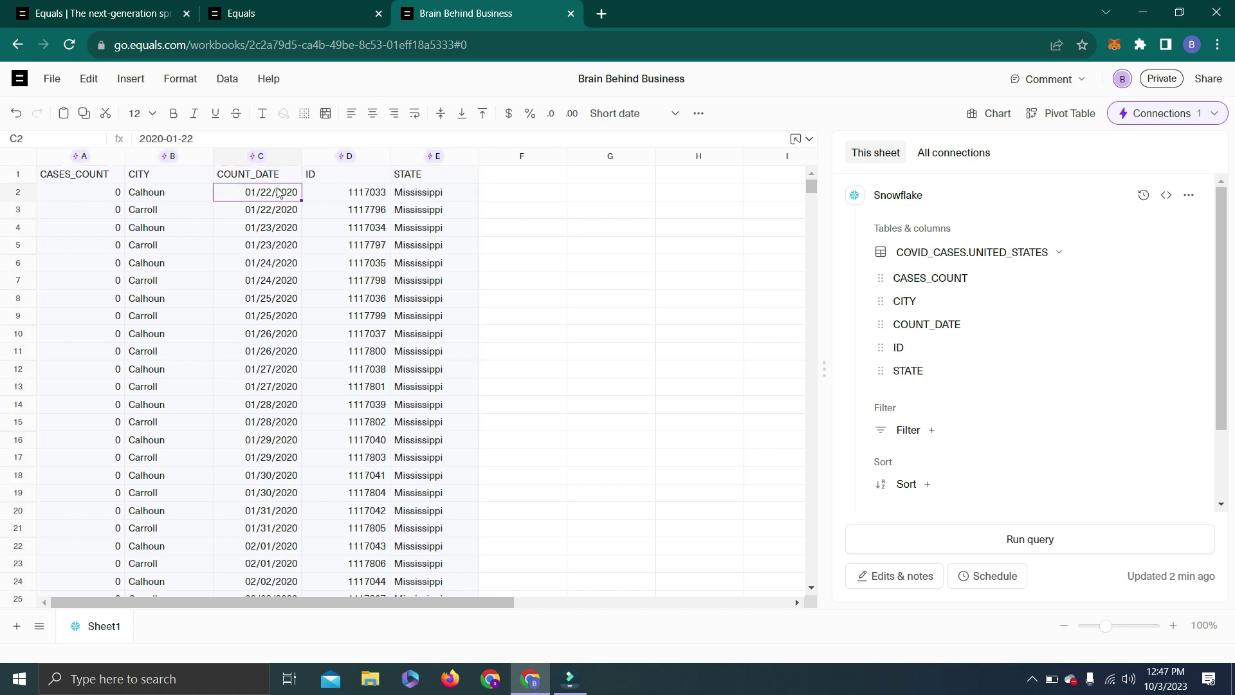
click(18, 626)
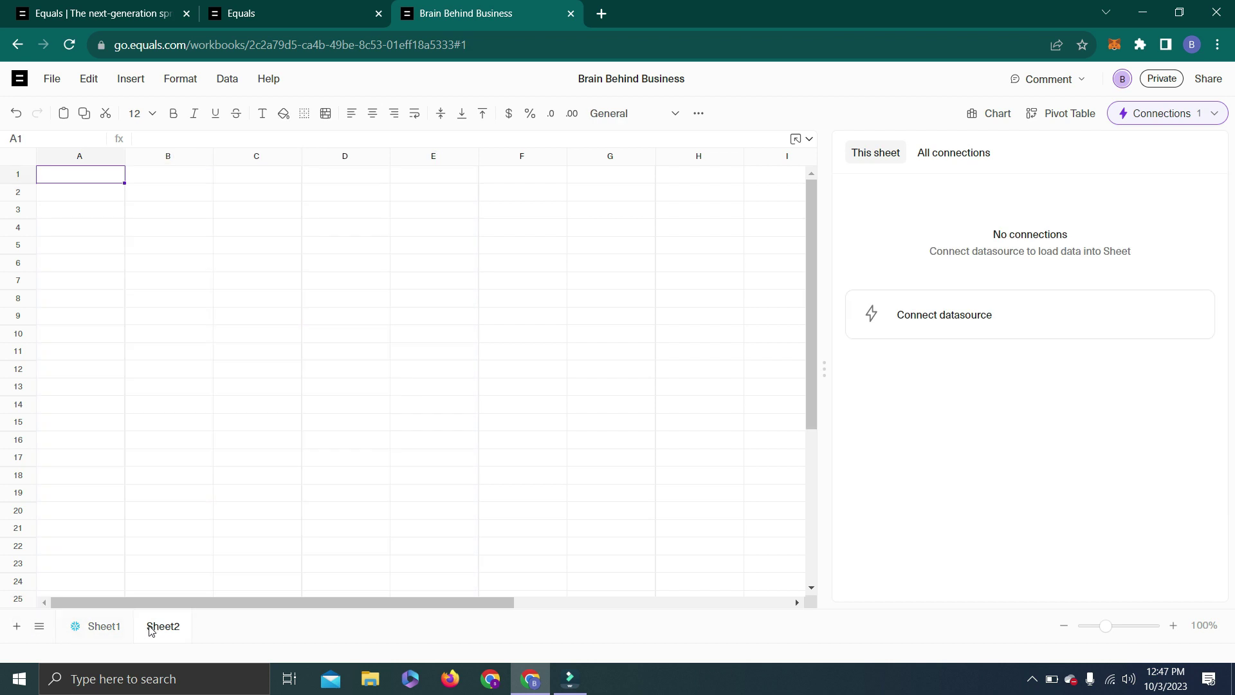
click(890, 319)
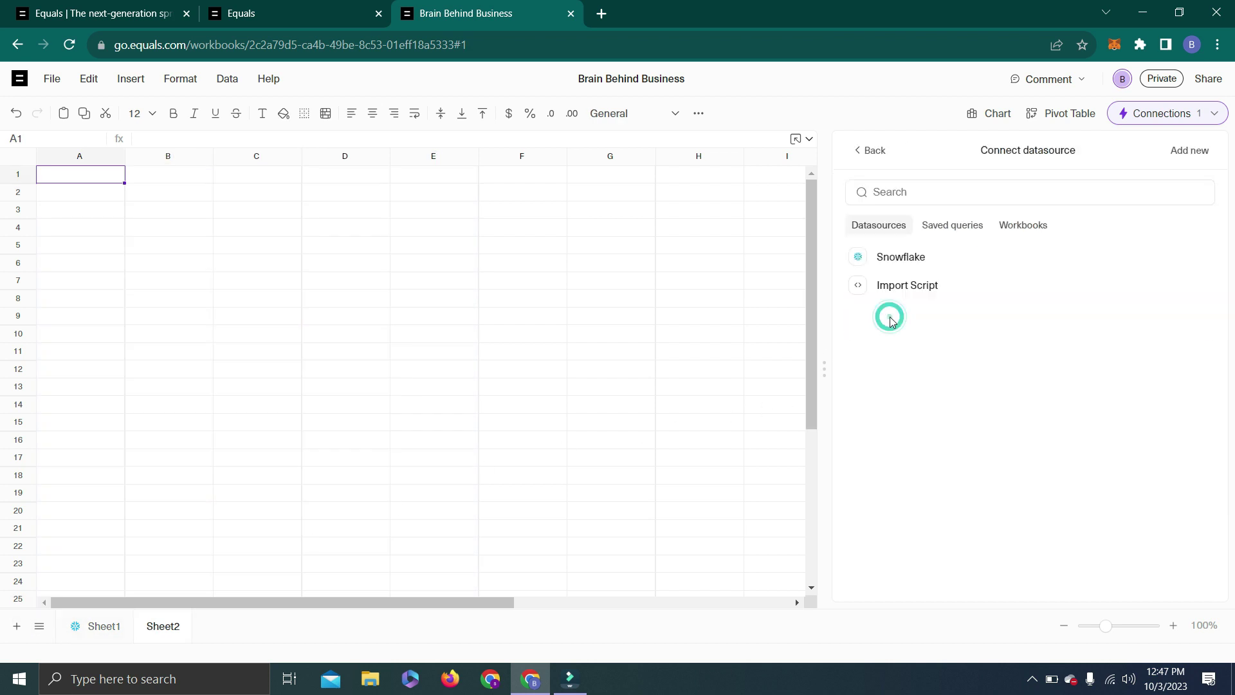
click(904, 259)
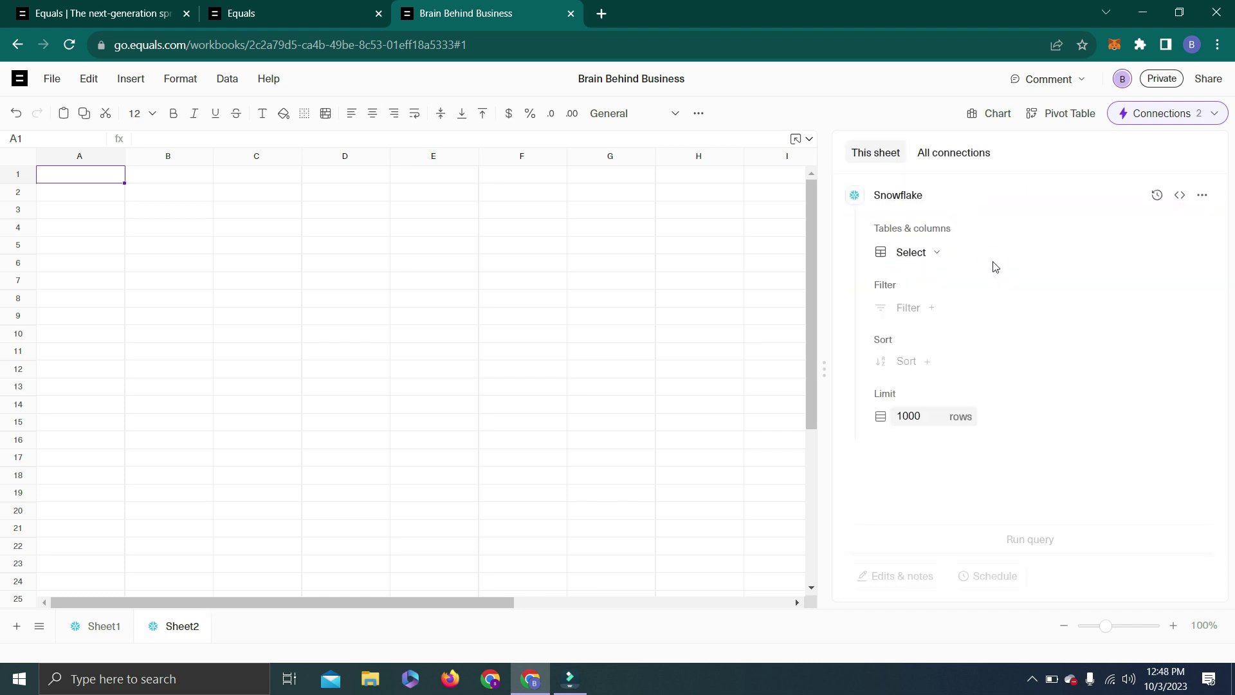
- Pick the NETSUITE_MARKETING_SPEND table with channel, date and marketing_spend columns and save
click(937, 253)
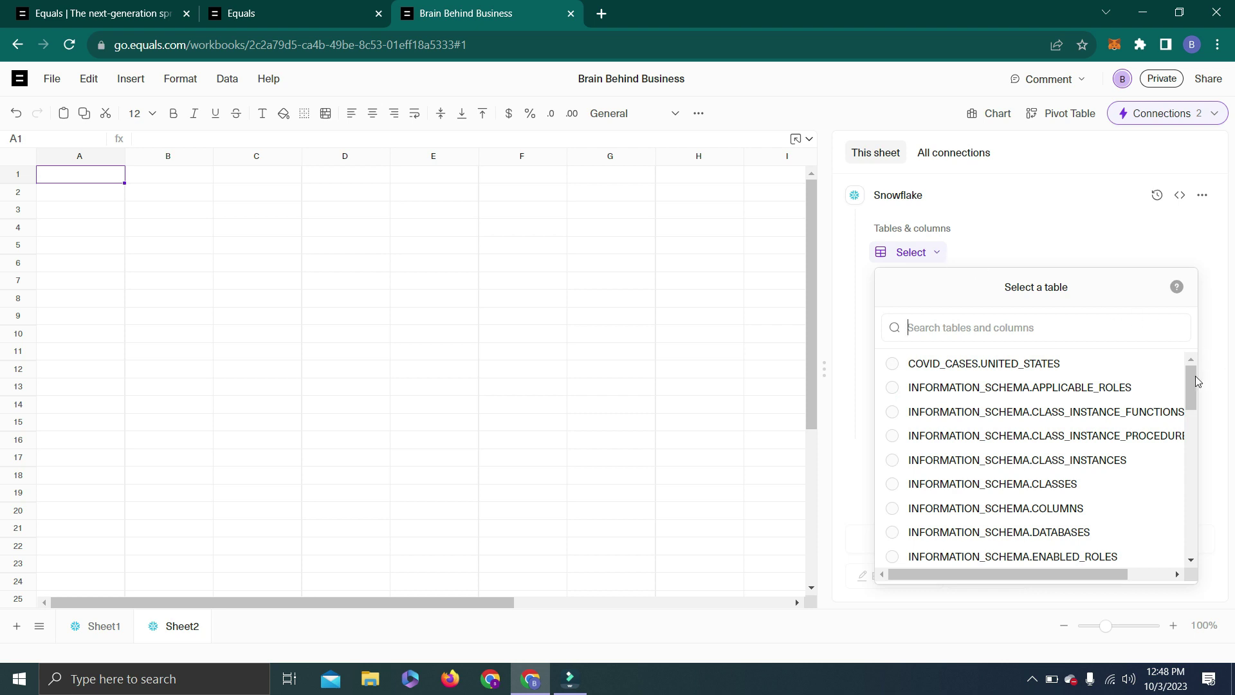
drag(1196, 381, 1191, 518)
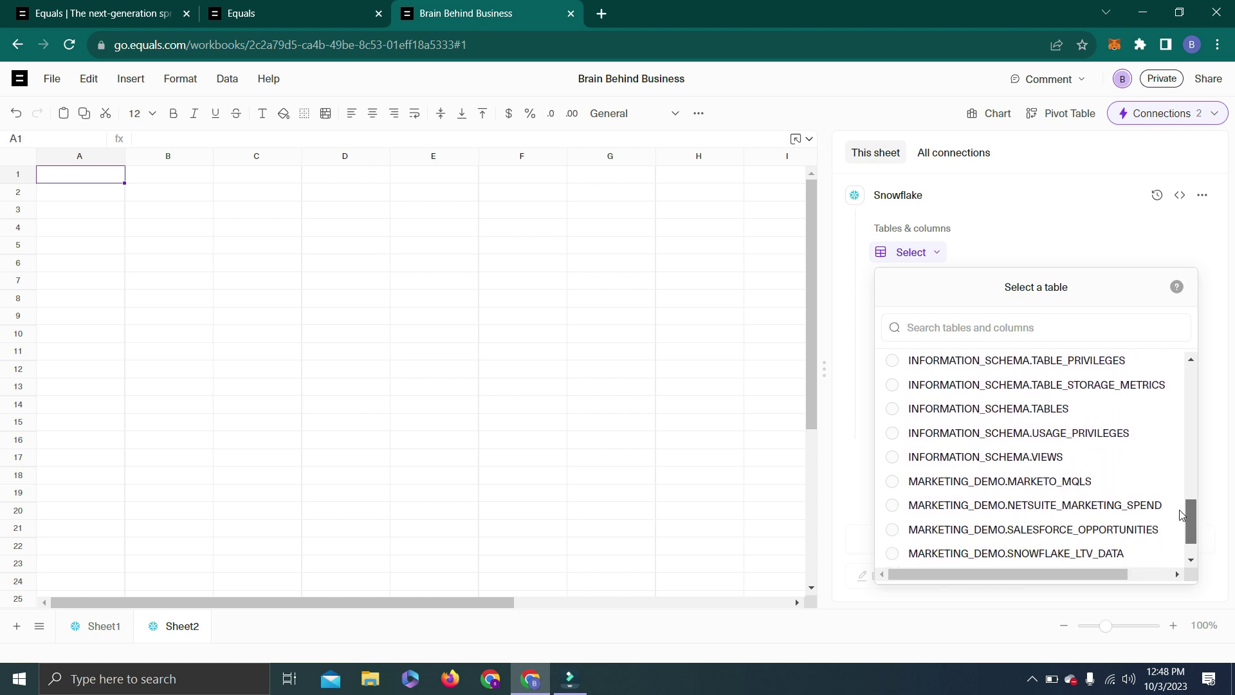
double_click(1111, 513)
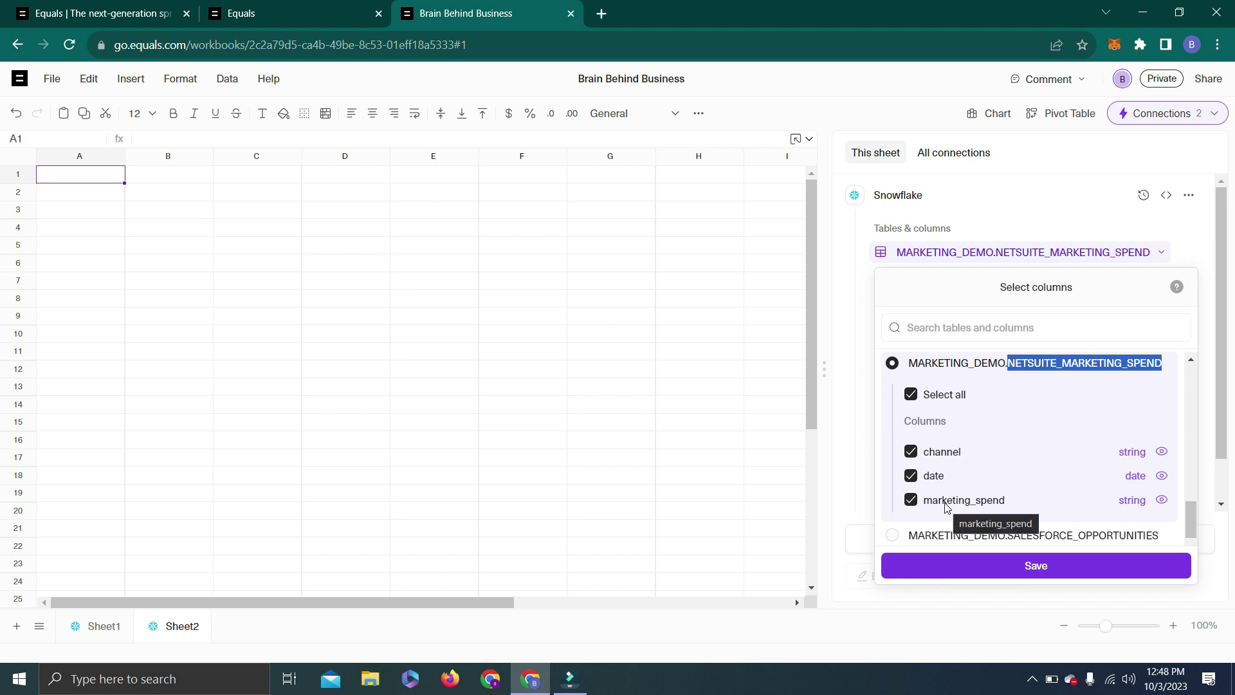
click(966, 568)
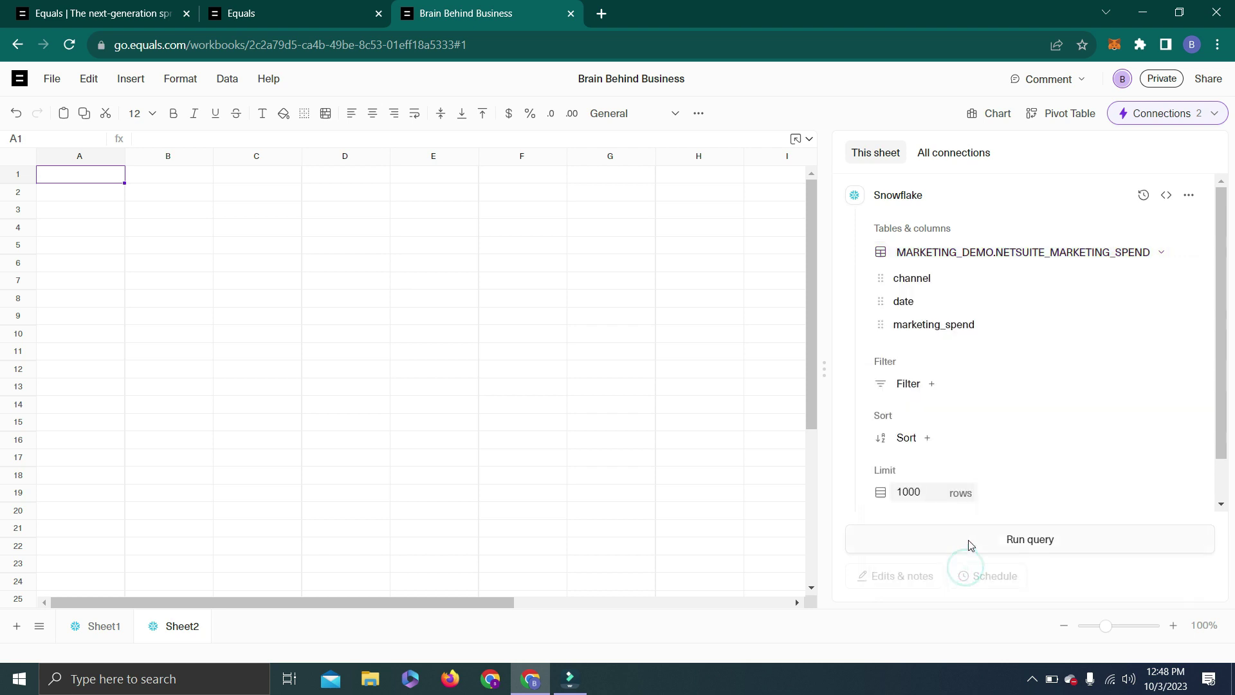
- Run the query to load the marketing spend data and check where the rows end
click(971, 543)
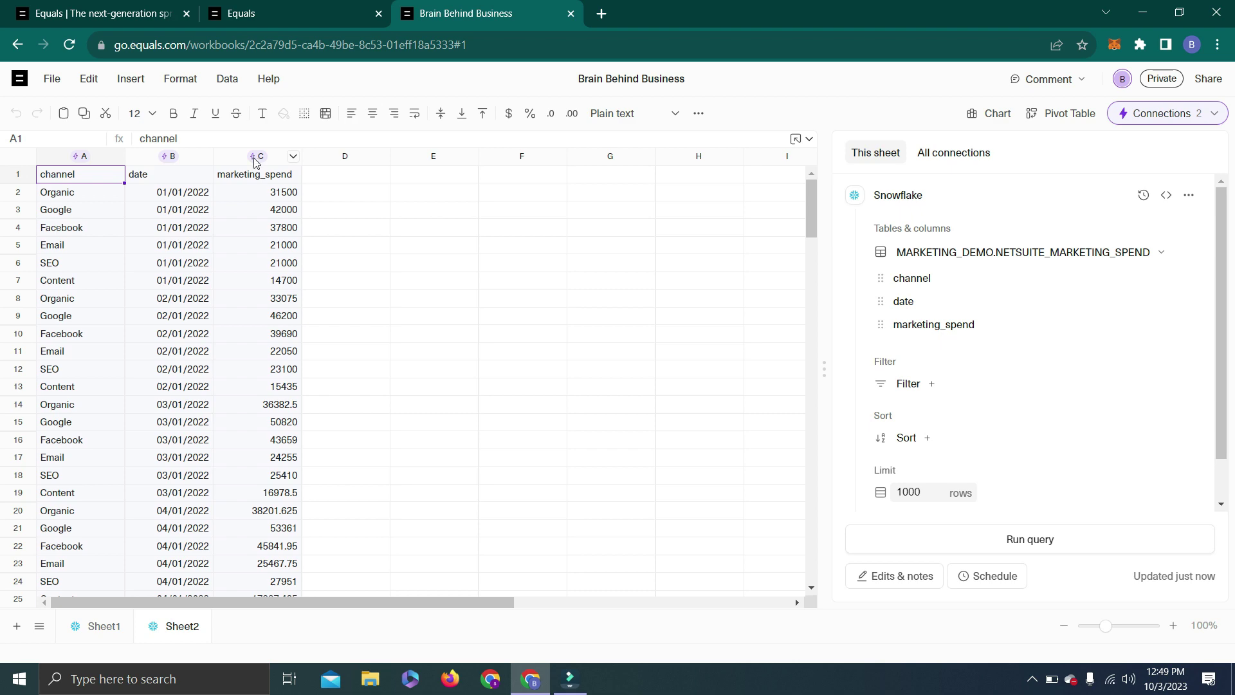
key(Page_Down)
key(Page_Down)
key(Page_Down)
key(Page_Down)
key(Page_Down)
key(Page_Down)
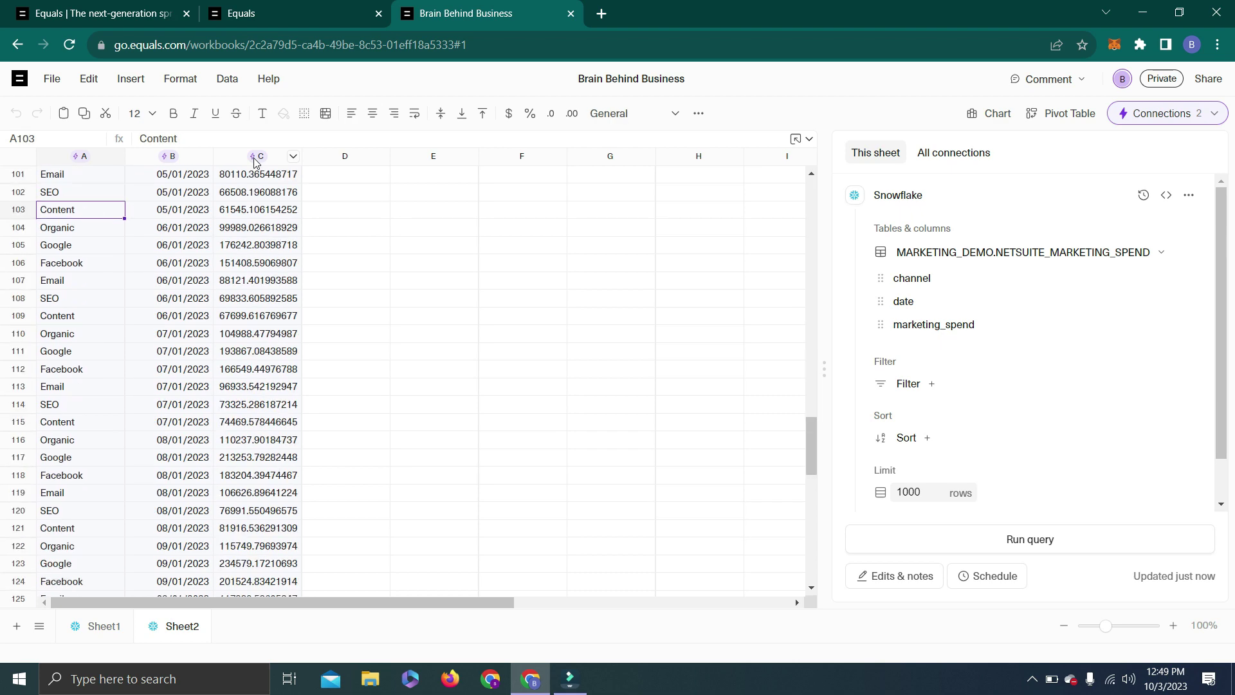
key(Page_Down)
key(Page_Up)
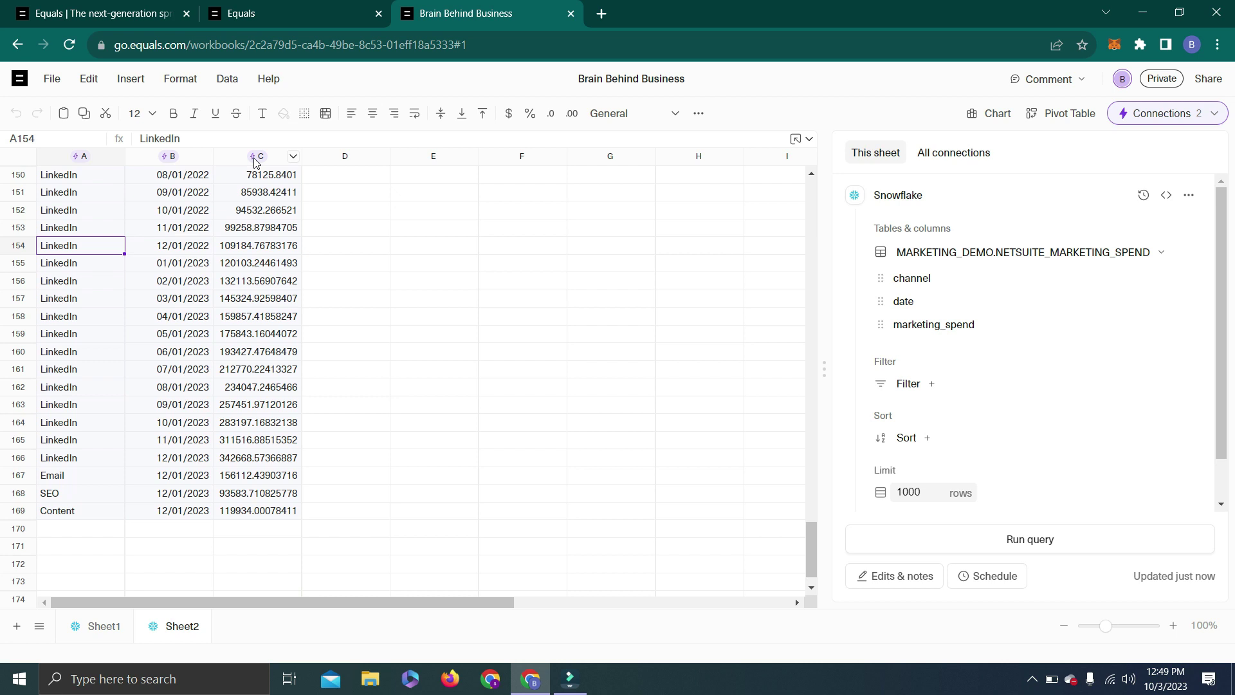
key(ctrl+Down)
key(Page_Up)
key(Page_Up)
key(Page_Up)
key(Page_Up)
key(Page_Up)
key(Page_Up)
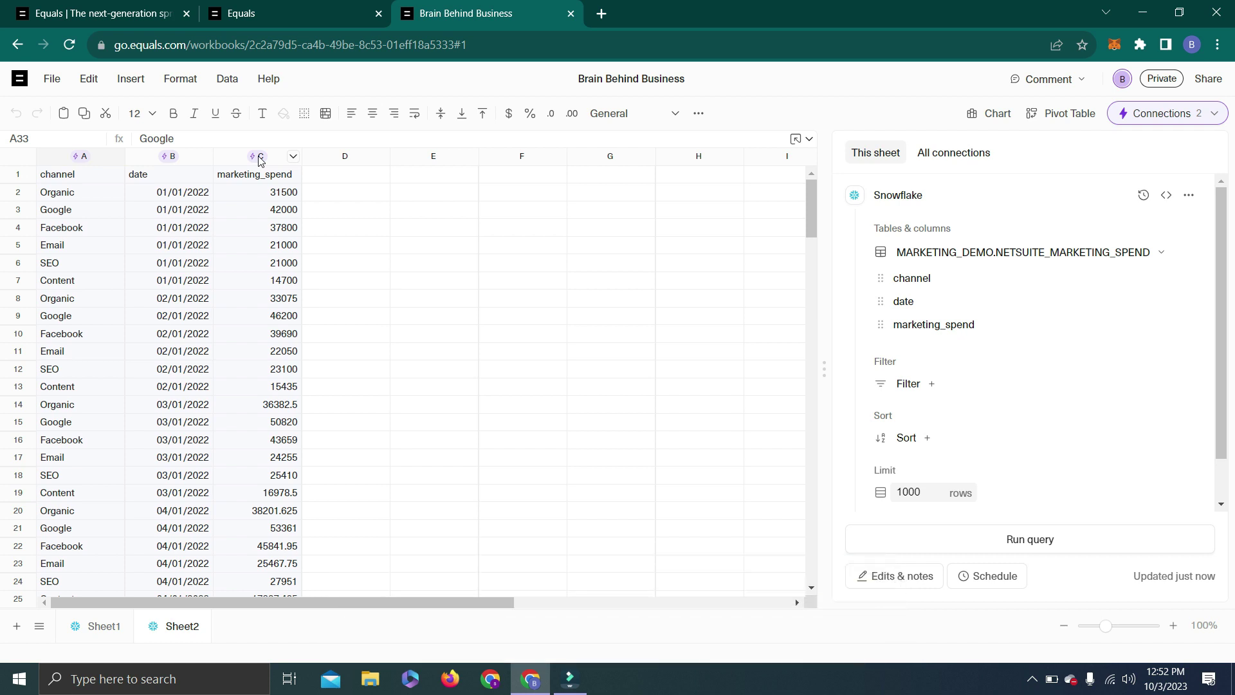
- Select the data range A1:C169 and bring up the command search with Ctrl+K
click(106, 191)
click(103, 180)
key(ctrl+shift+Right)
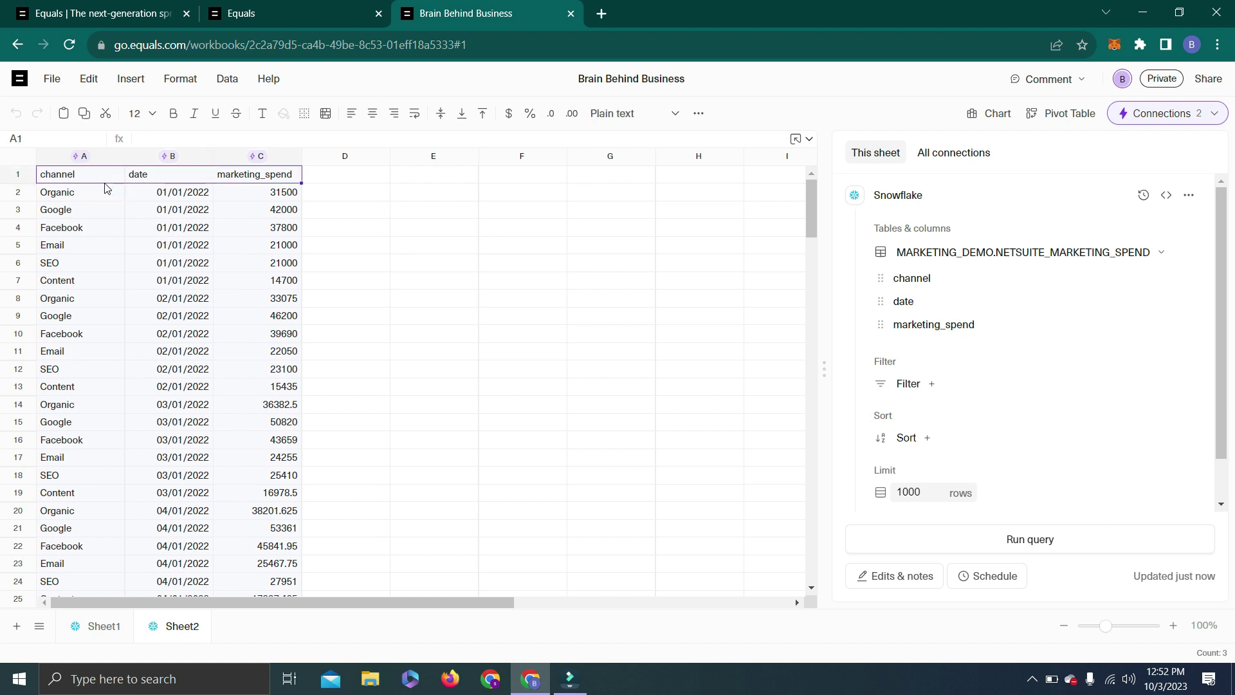
key(ctrl+shift+Down)
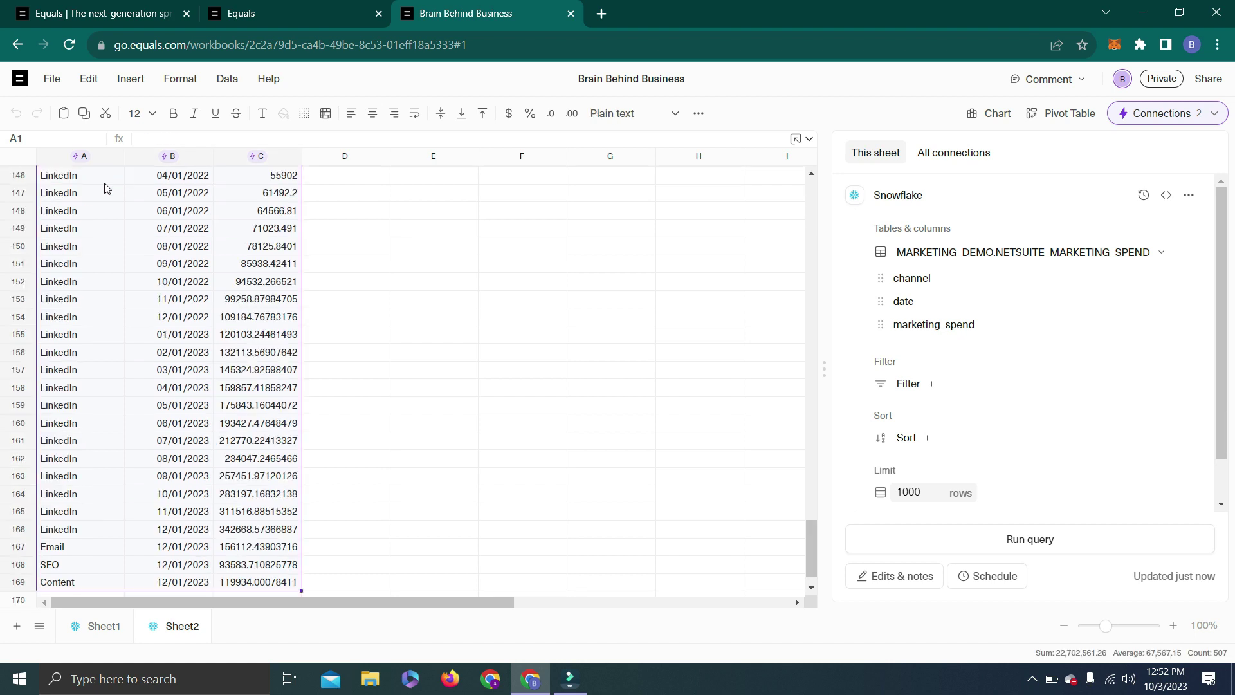
key(ctrl+k)
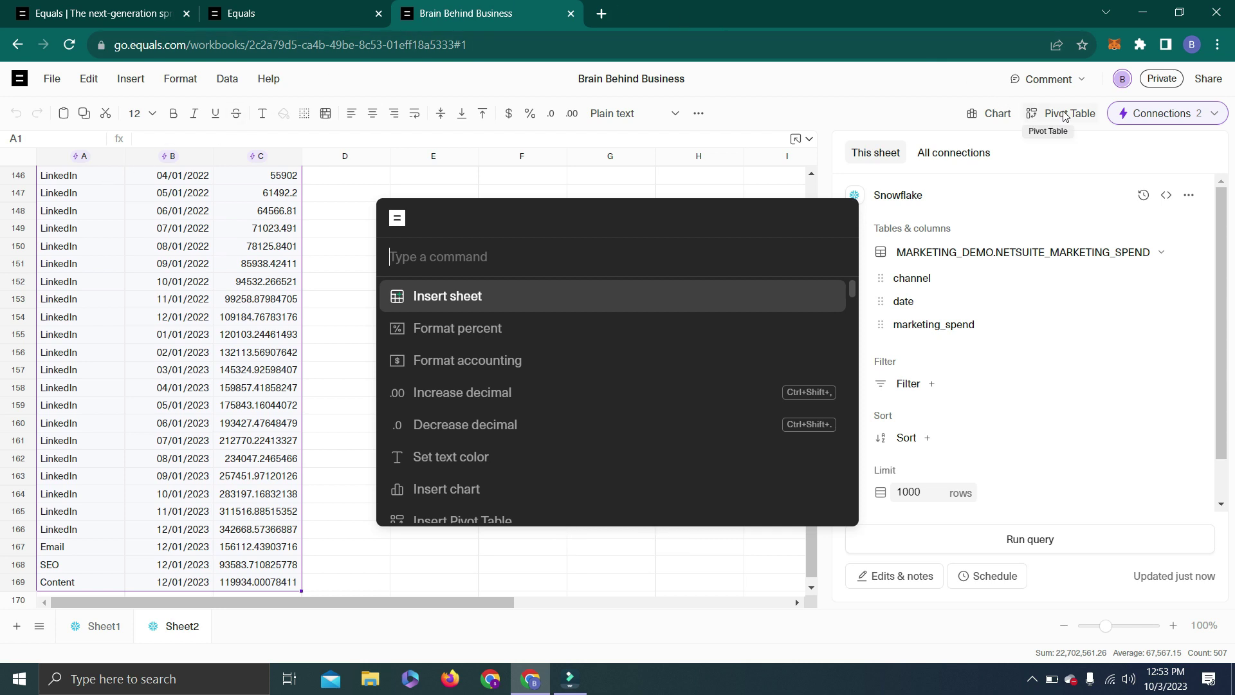
- Insert a pivot table from Sheet2!A1:C169 using the 'pivt' command search
text(pivt)
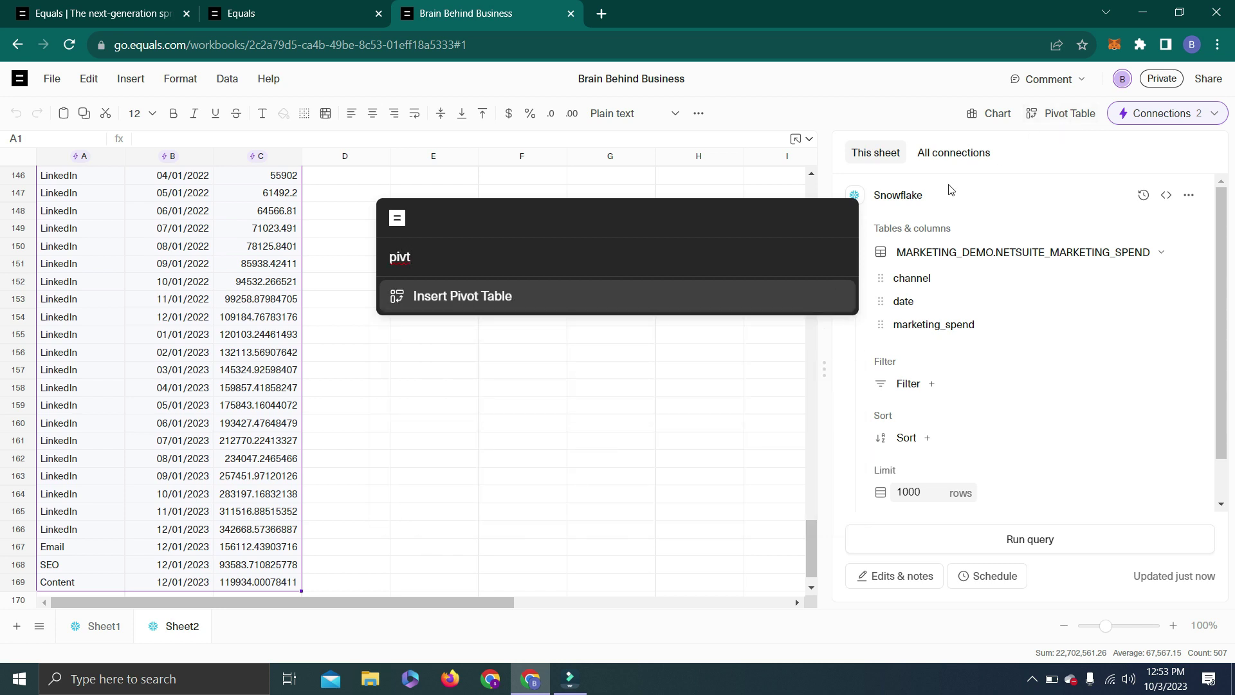
click(777, 295)
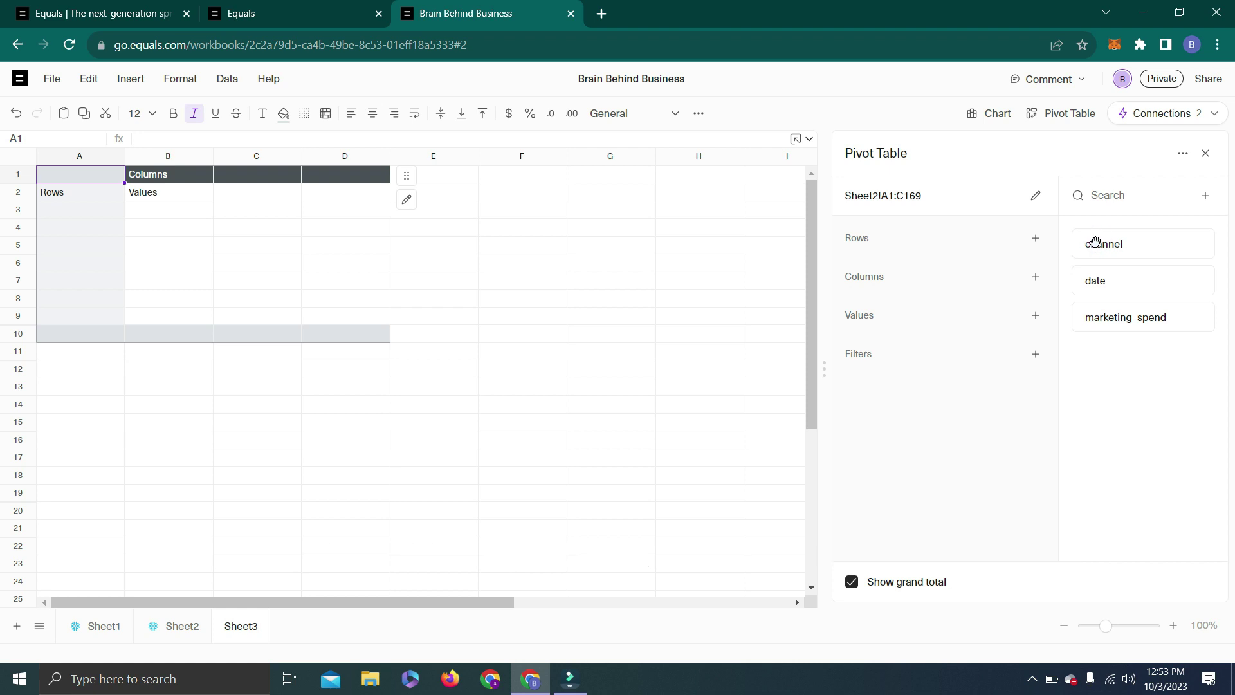
- Place channel in Rows, marketing_spend in Values as a sum, and date in Columns
drag(1092, 242, 908, 264)
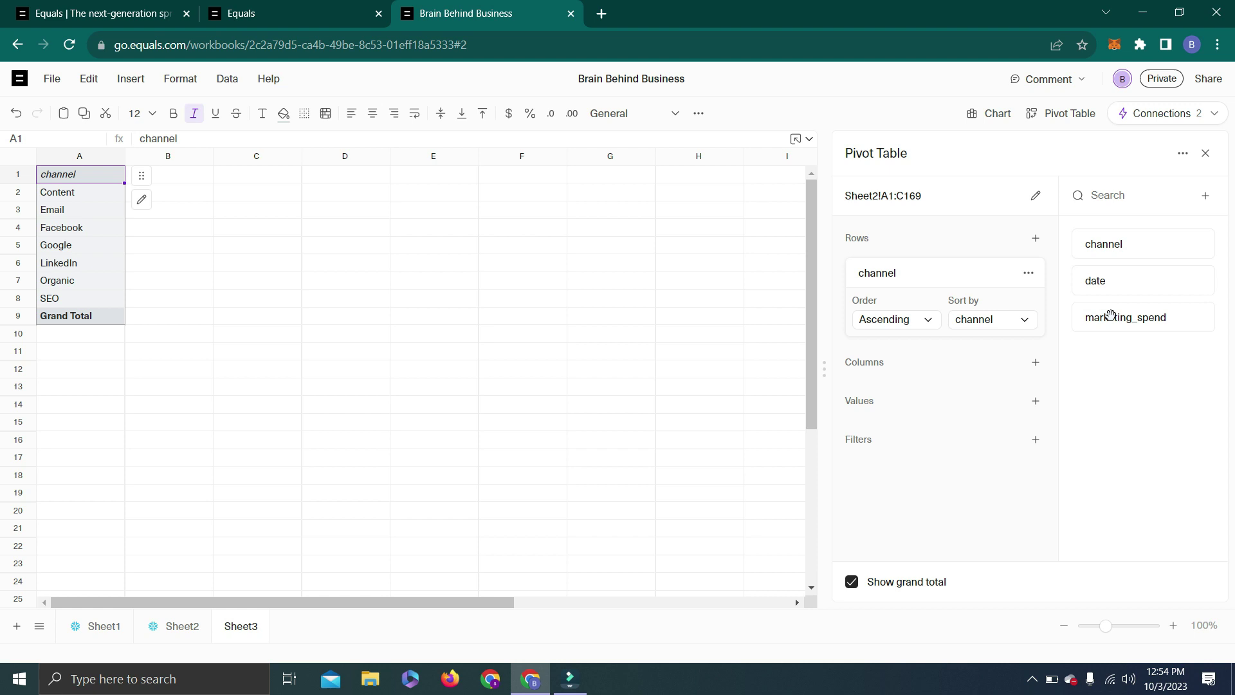
drag(1110, 316, 952, 428)
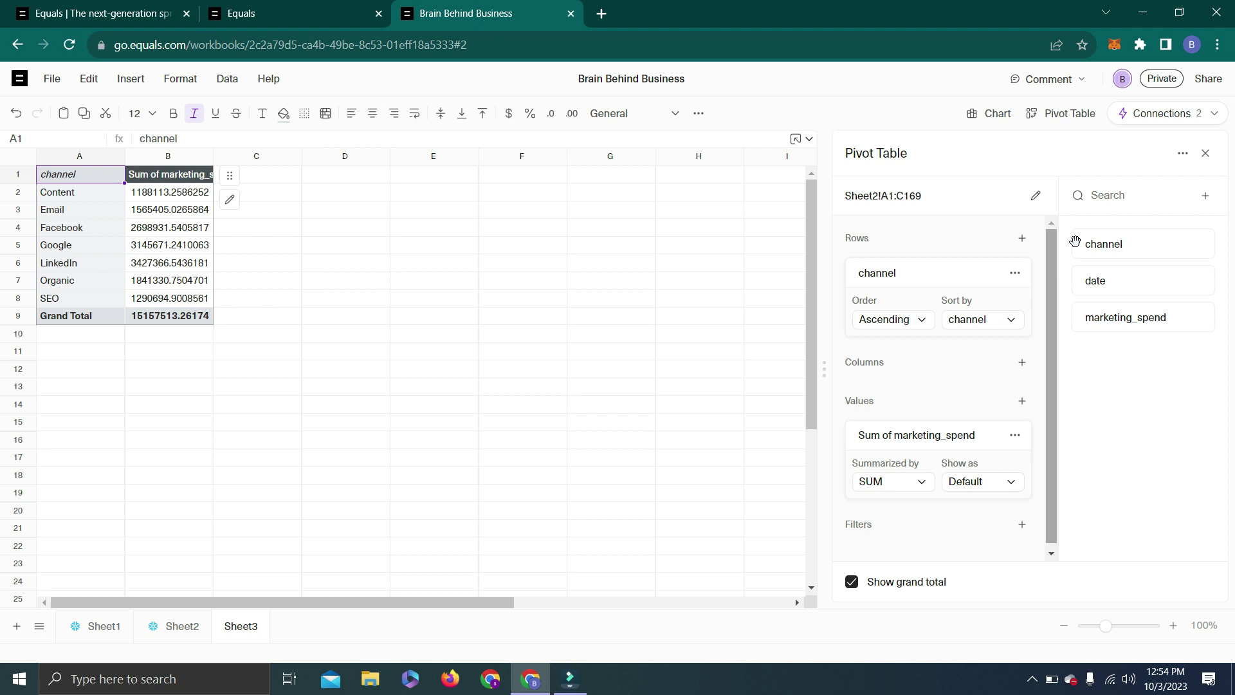
click(1127, 273)
drag(1127, 272, 929, 369)
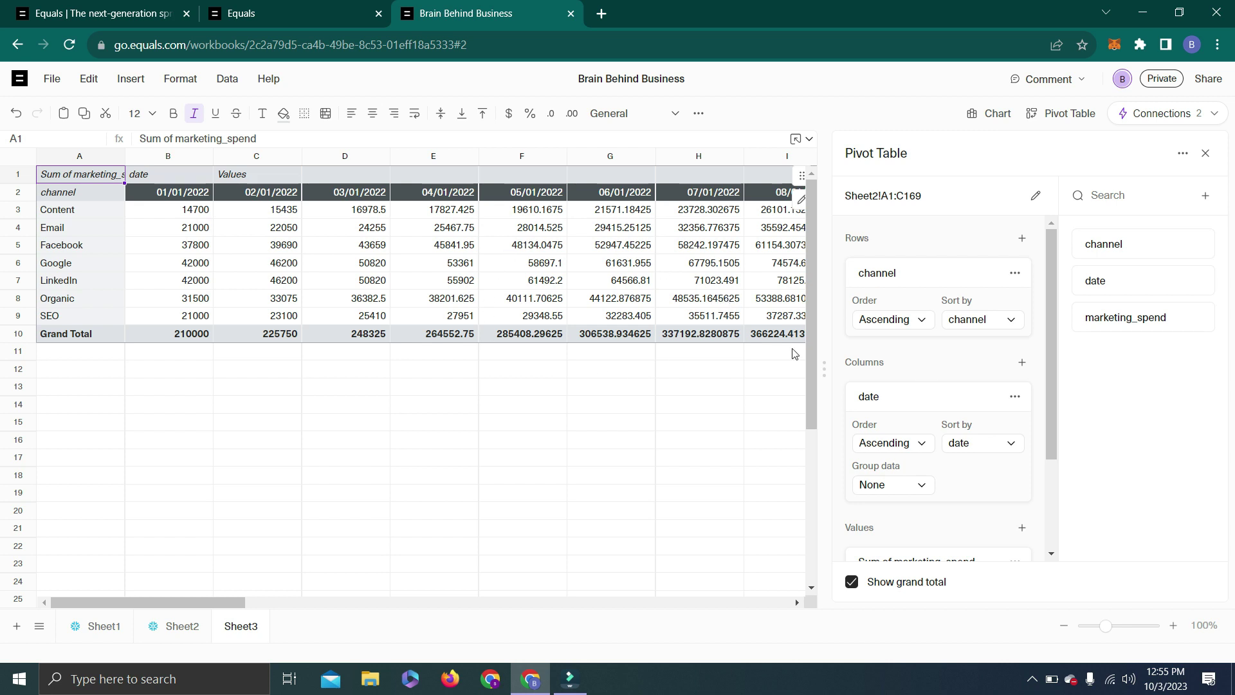
- Group the pivot's date columns by month
click(924, 486)
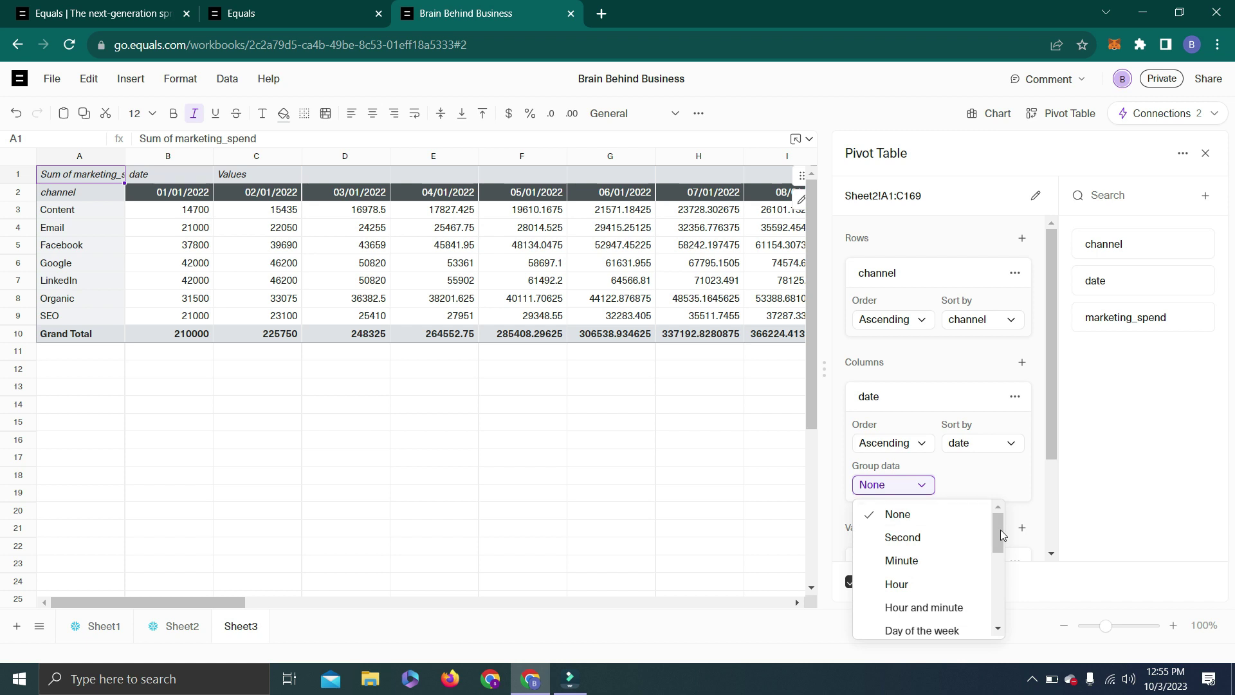
drag(1000, 530, 999, 567)
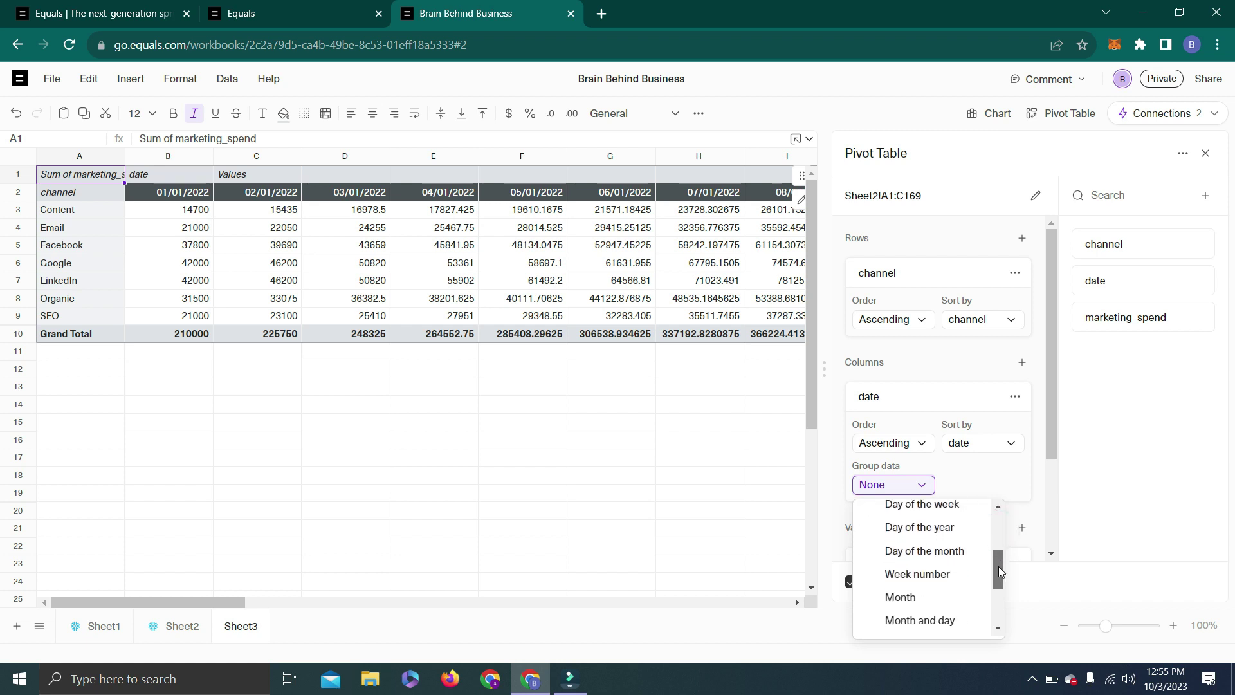
click(955, 600)
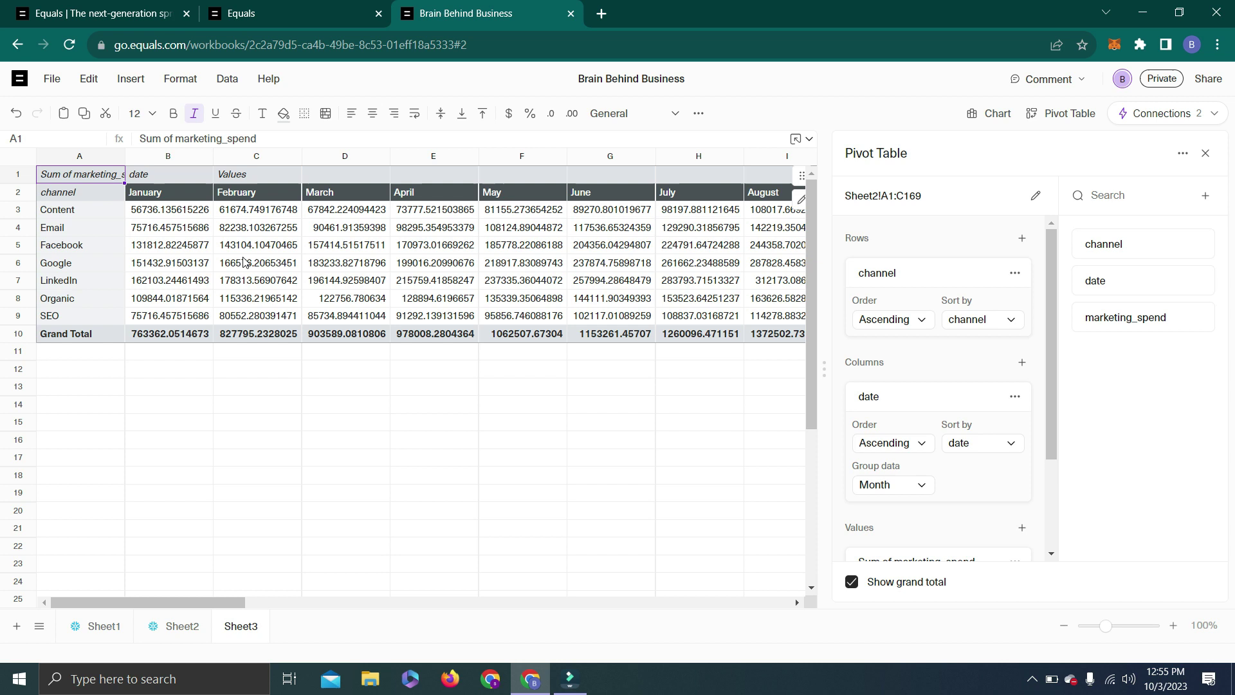
- Format spend figures from B3 through Grand Total as Accounting with no decimals, then return to column A
click(191, 215)
key(ctrl+shift+Right)
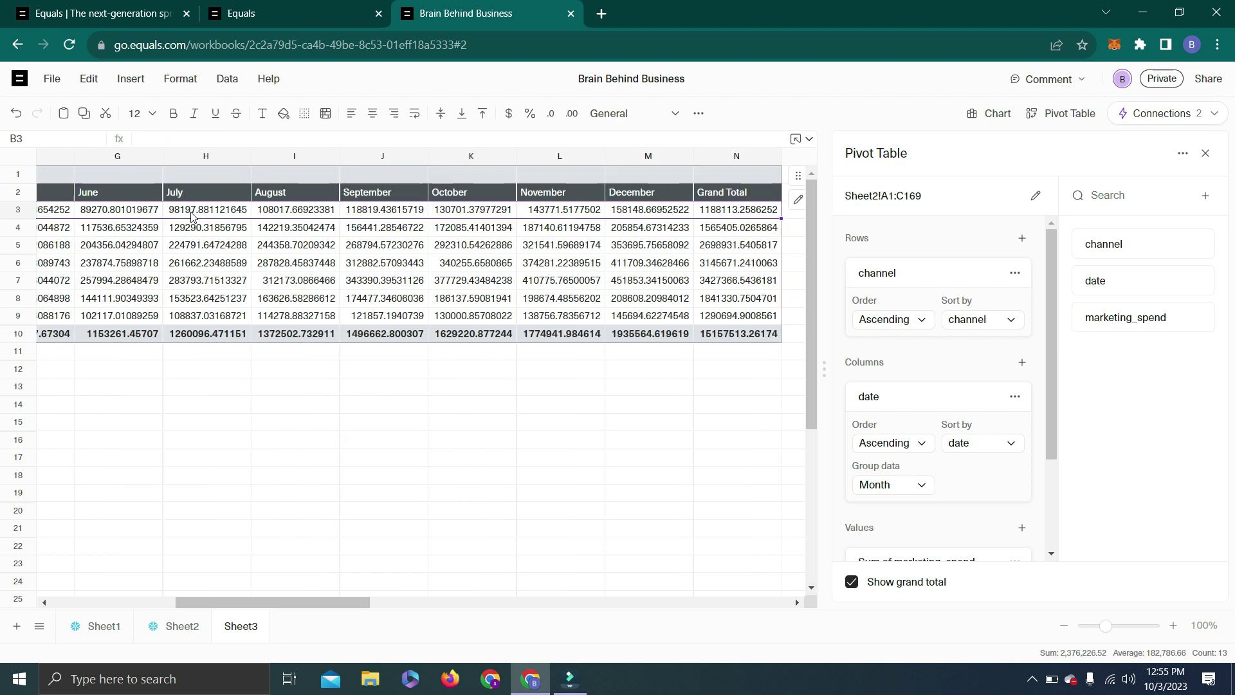
key(ctrl+shift+Down)
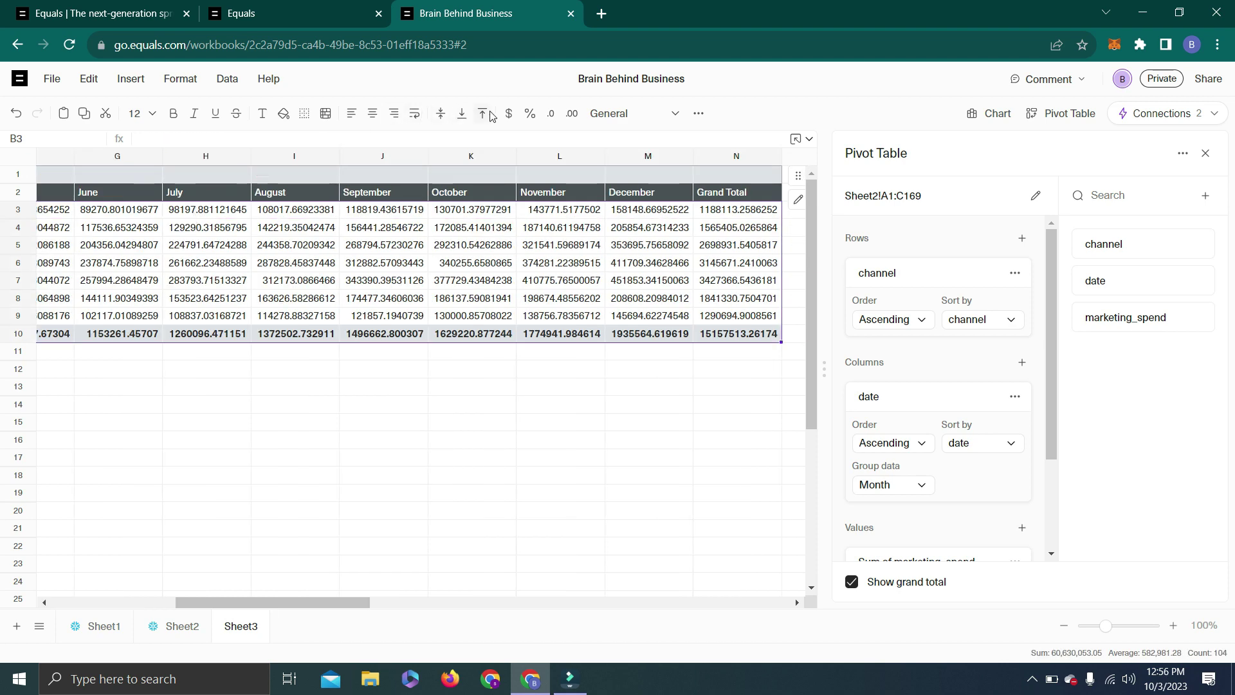
click(509, 114)
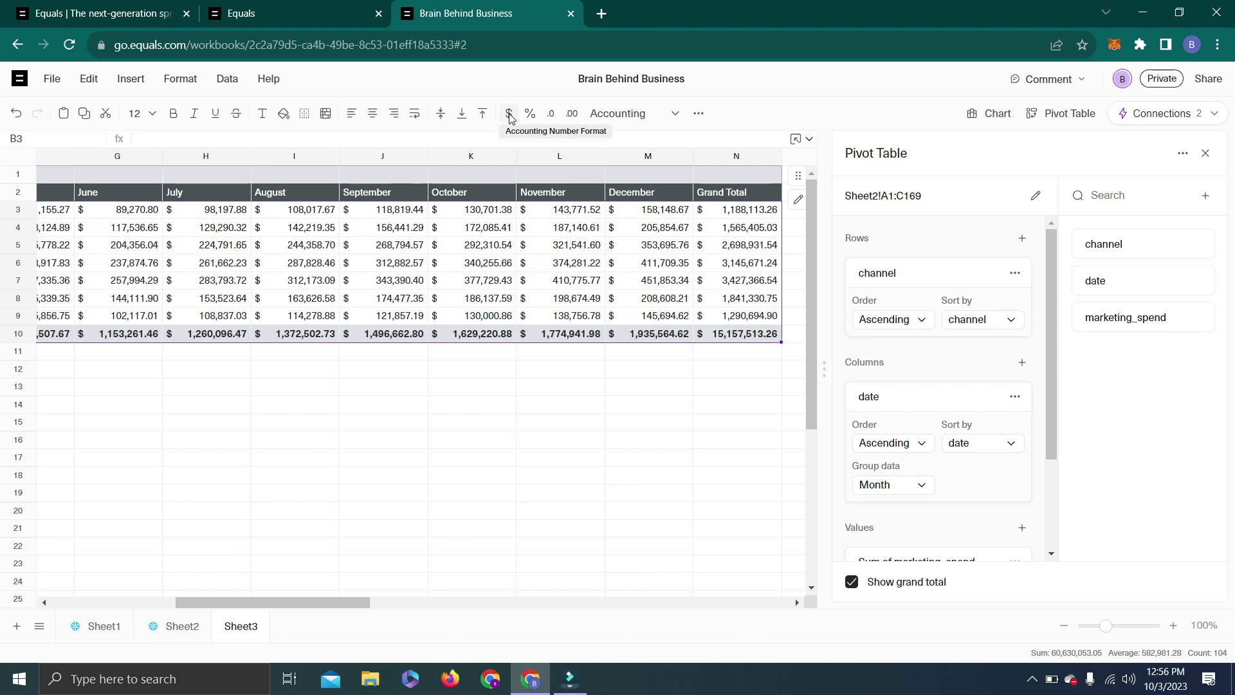
click(557, 119)
click(557, 118)
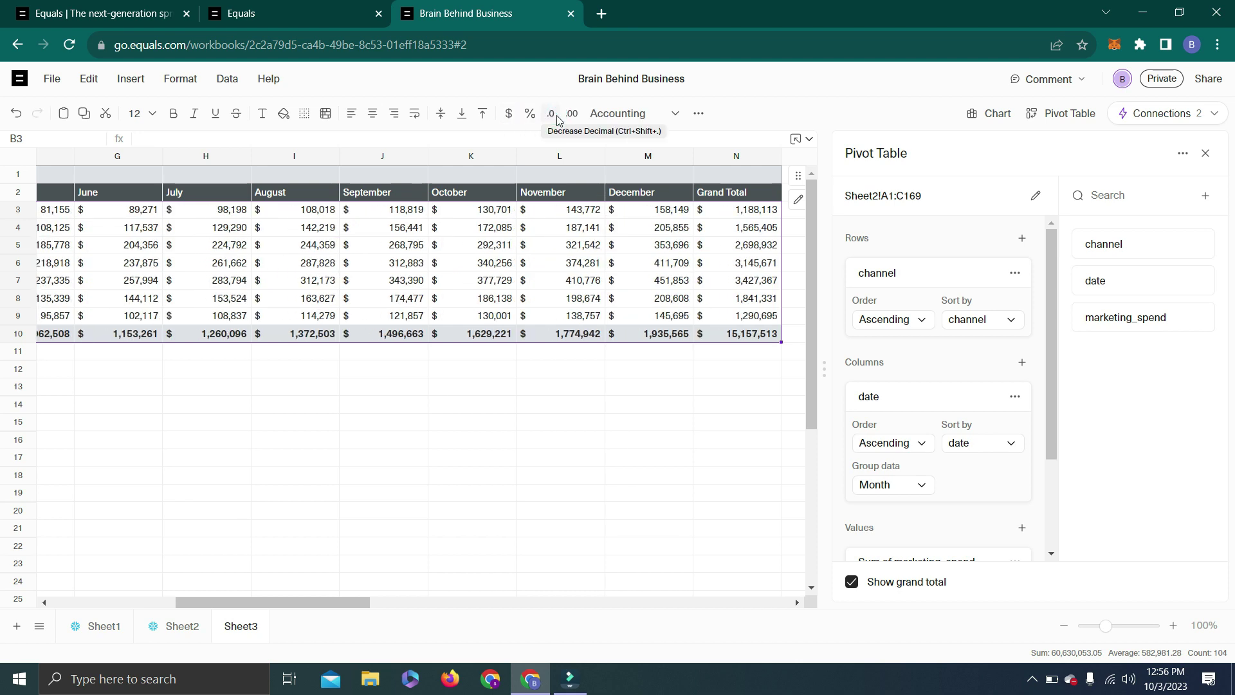
click(464, 281)
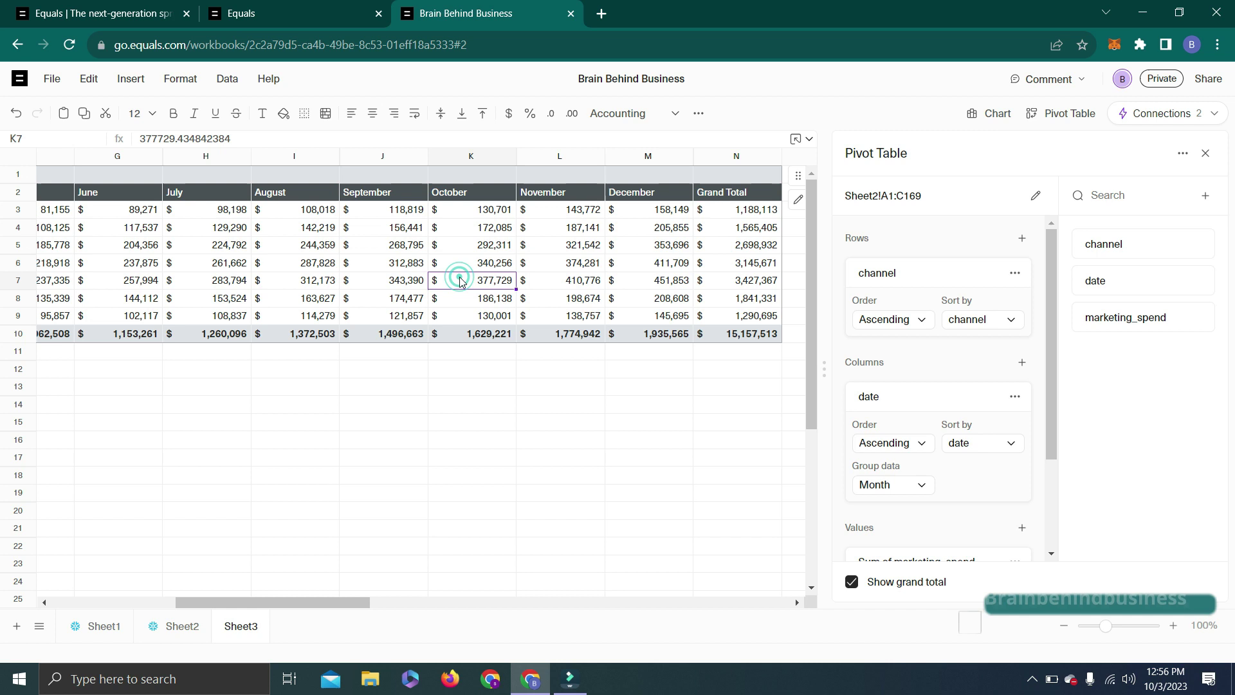
key(Home)
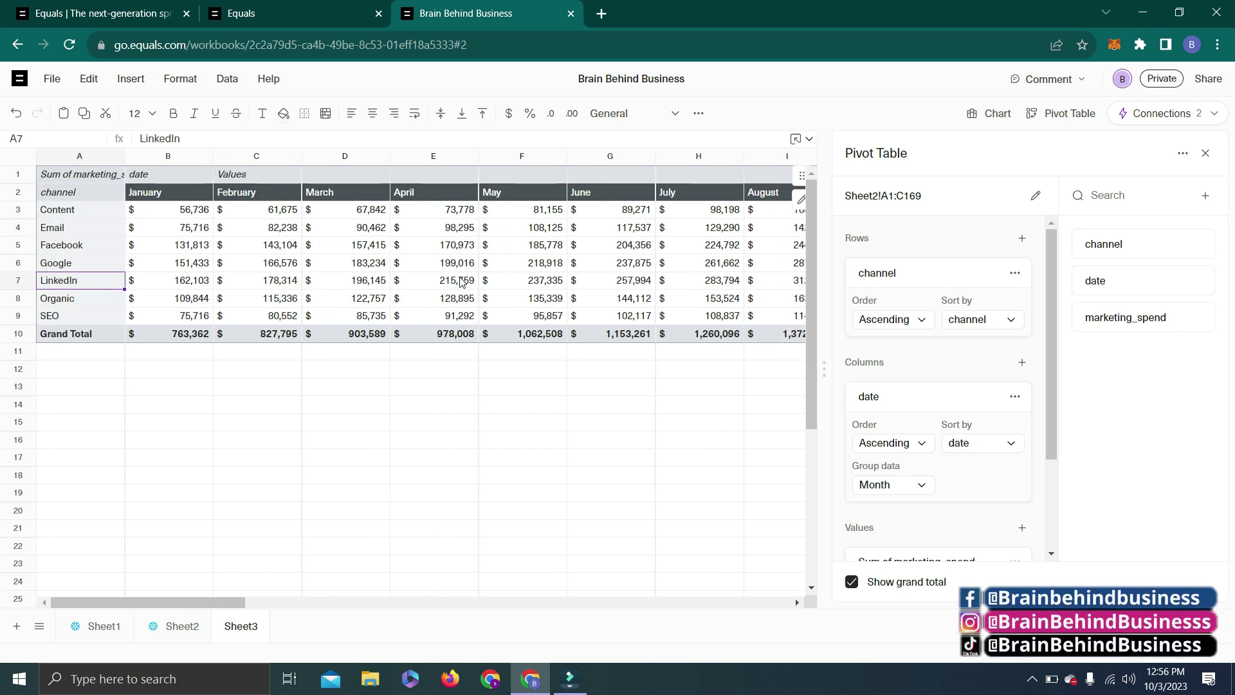
- Group the pivot's date columns by Quarter to show Q1–Q4 spend per channel
click(923, 486)
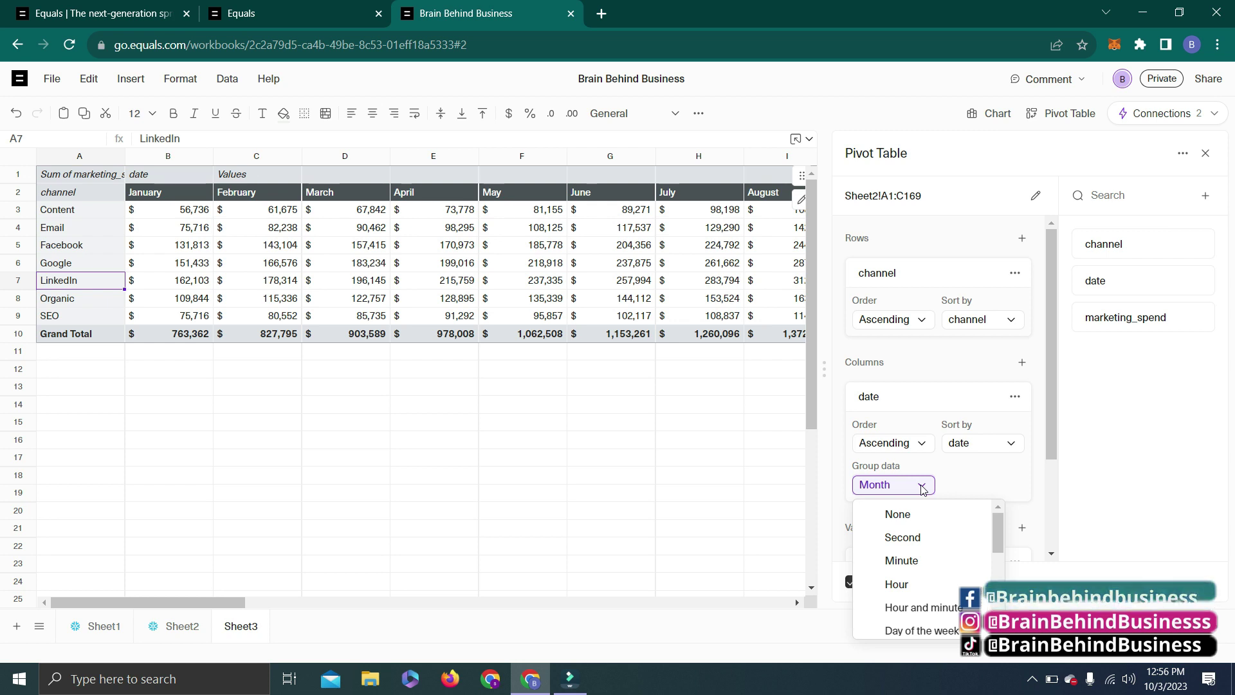
drag(1000, 523, 1005, 585)
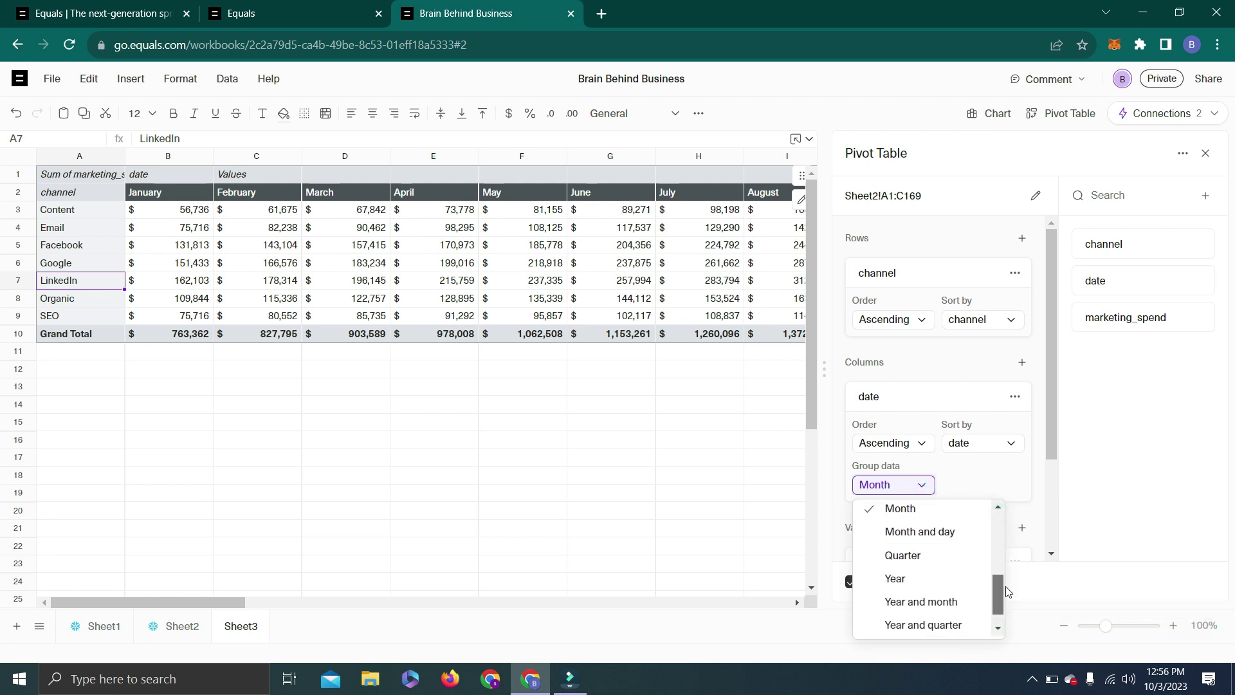
click(949, 554)
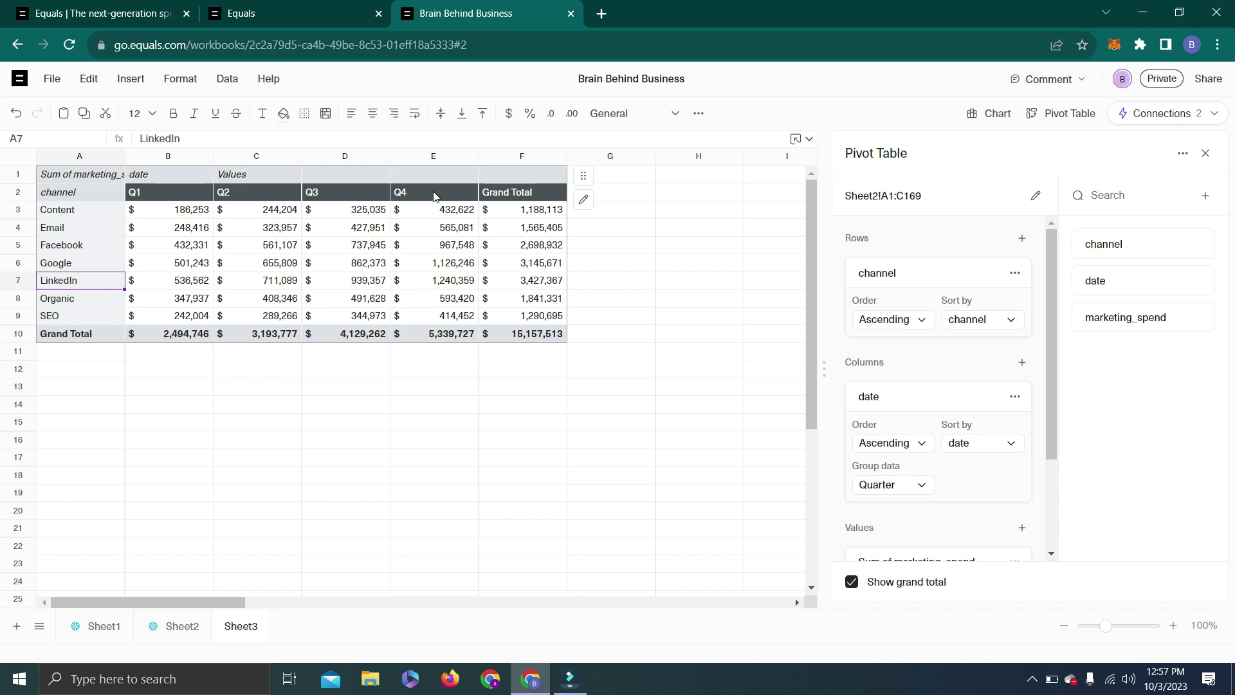
- Close the pivot settings and select the quarterly values B3:E9, excluding the Grand Total row and column
click(1205, 156)
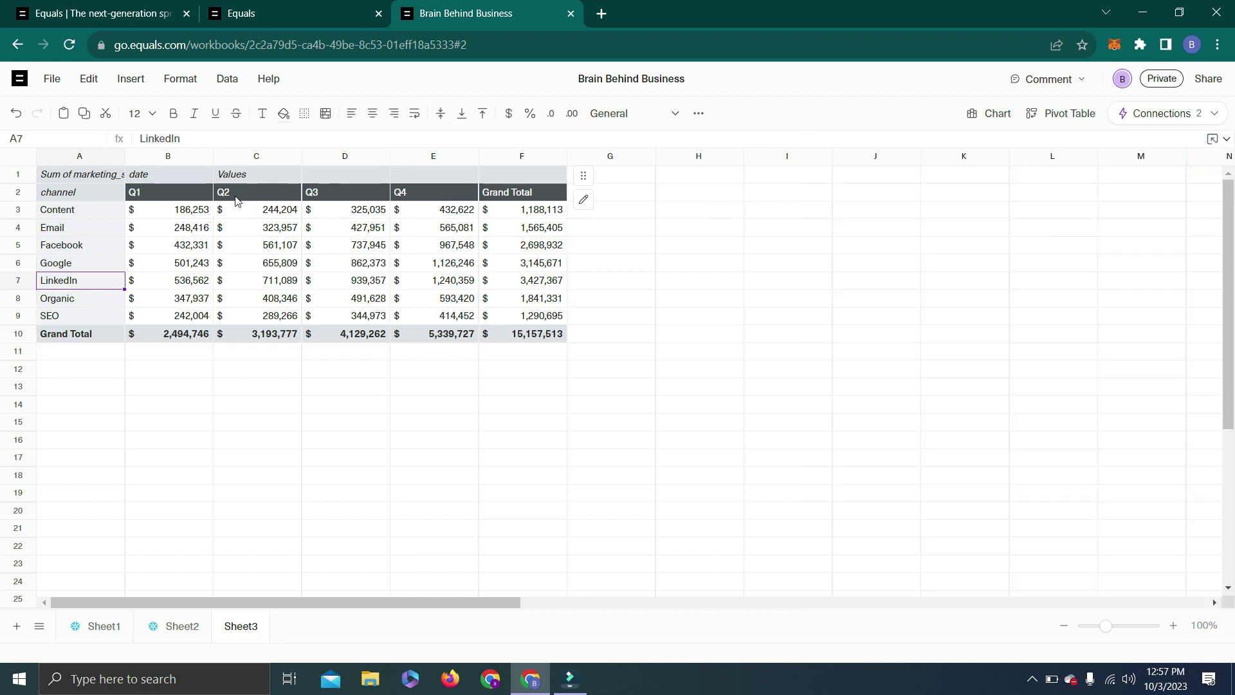
click(196, 214)
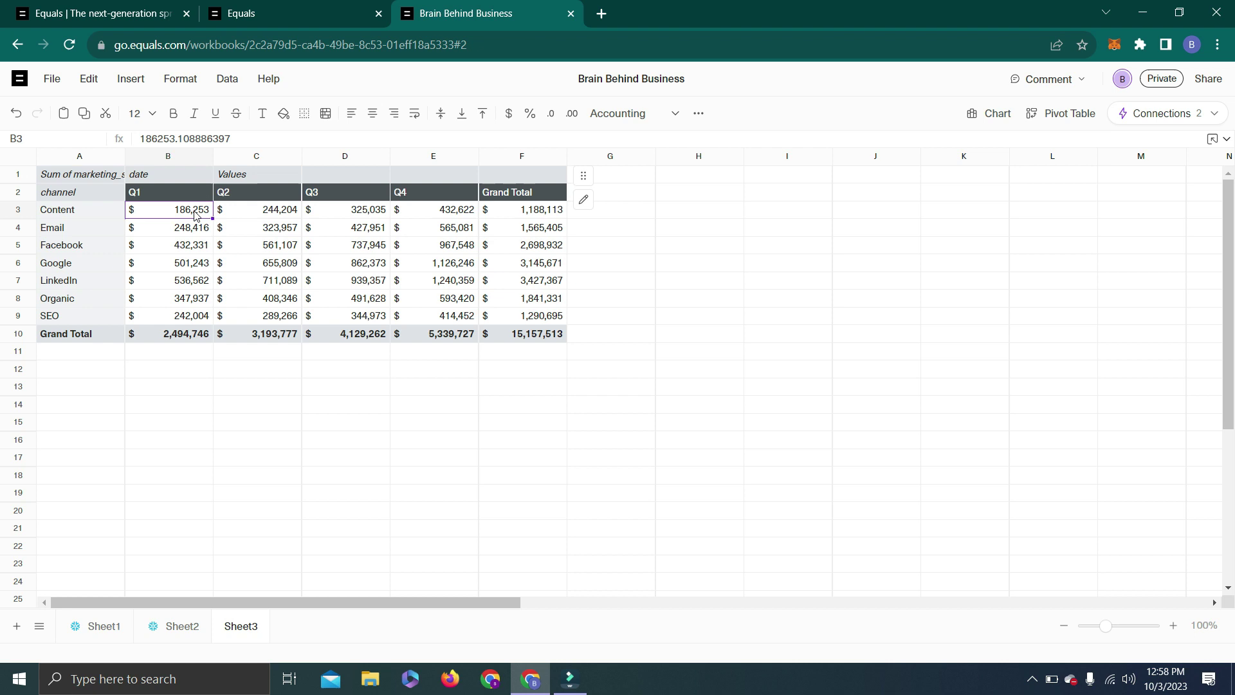
key(ctrl+shift+Right)
key(ctrl+shift+Down)
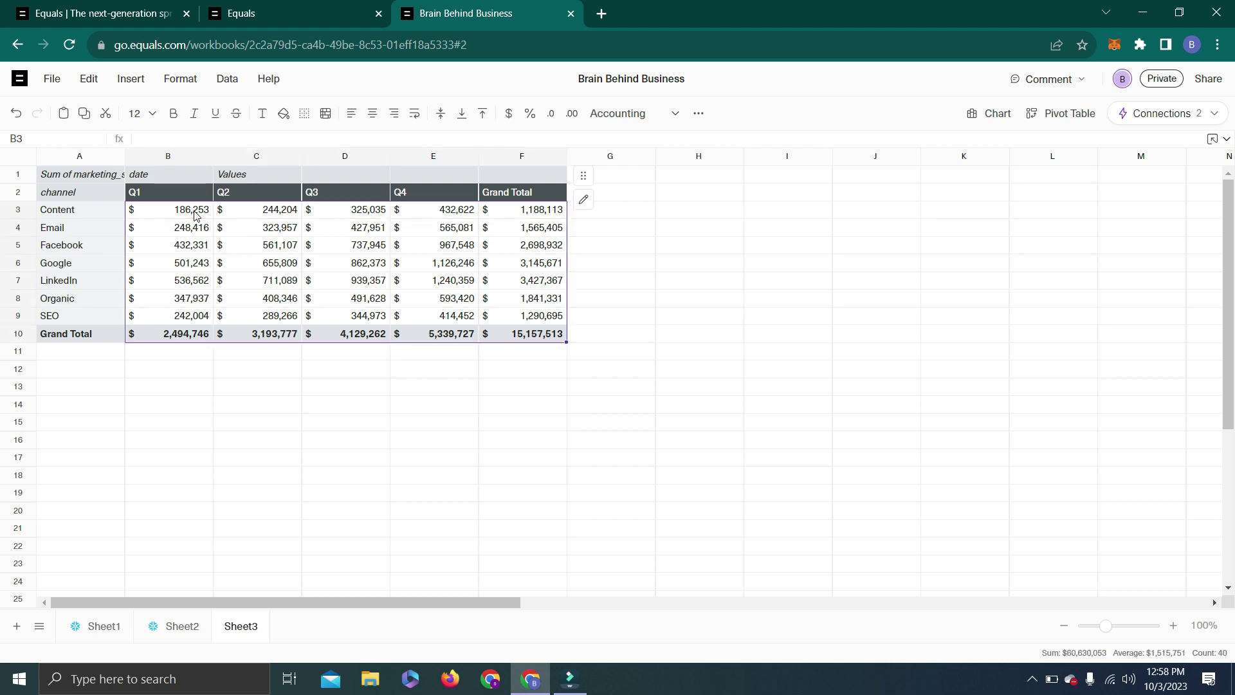
key(shift+Up)
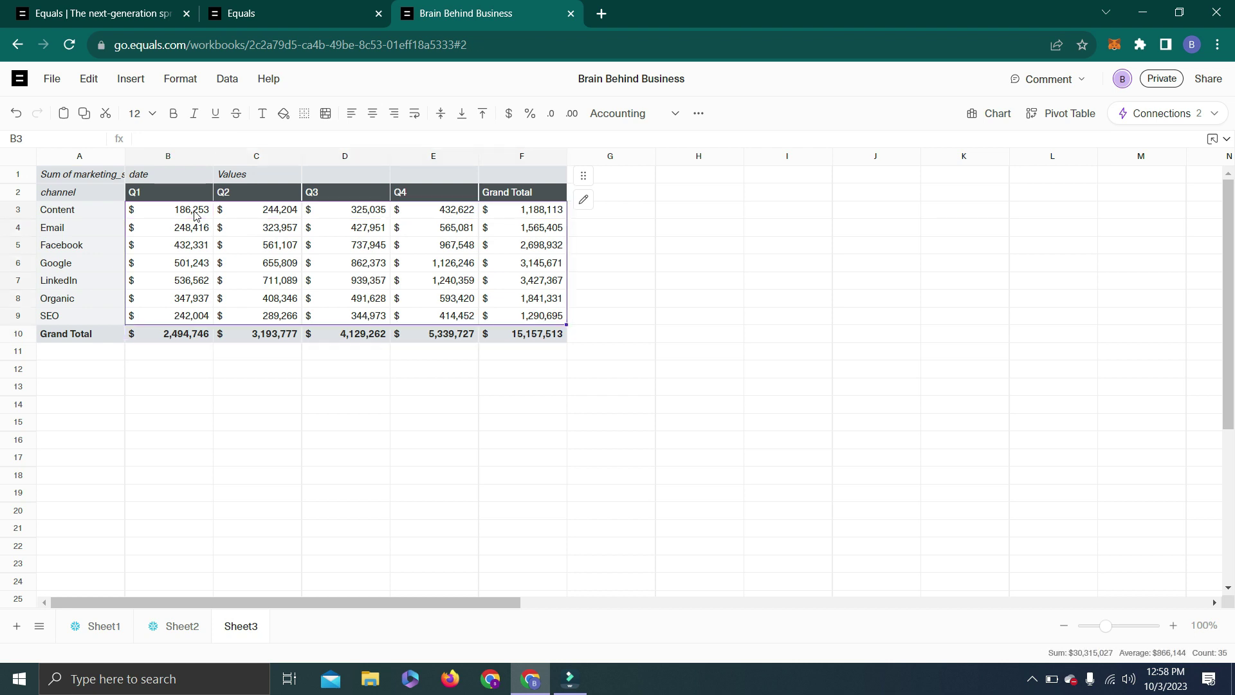
key(shift+Left)
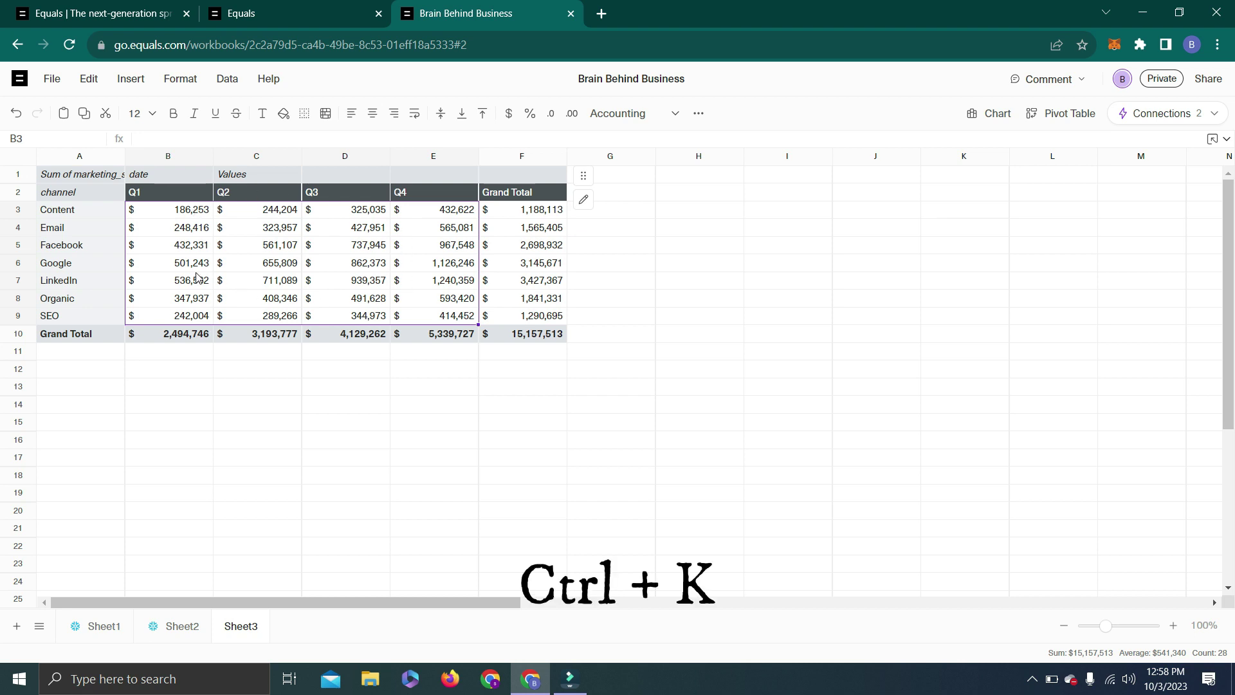
- Run Set conditional formatting on the selection from the command search
key(ctrl+k)
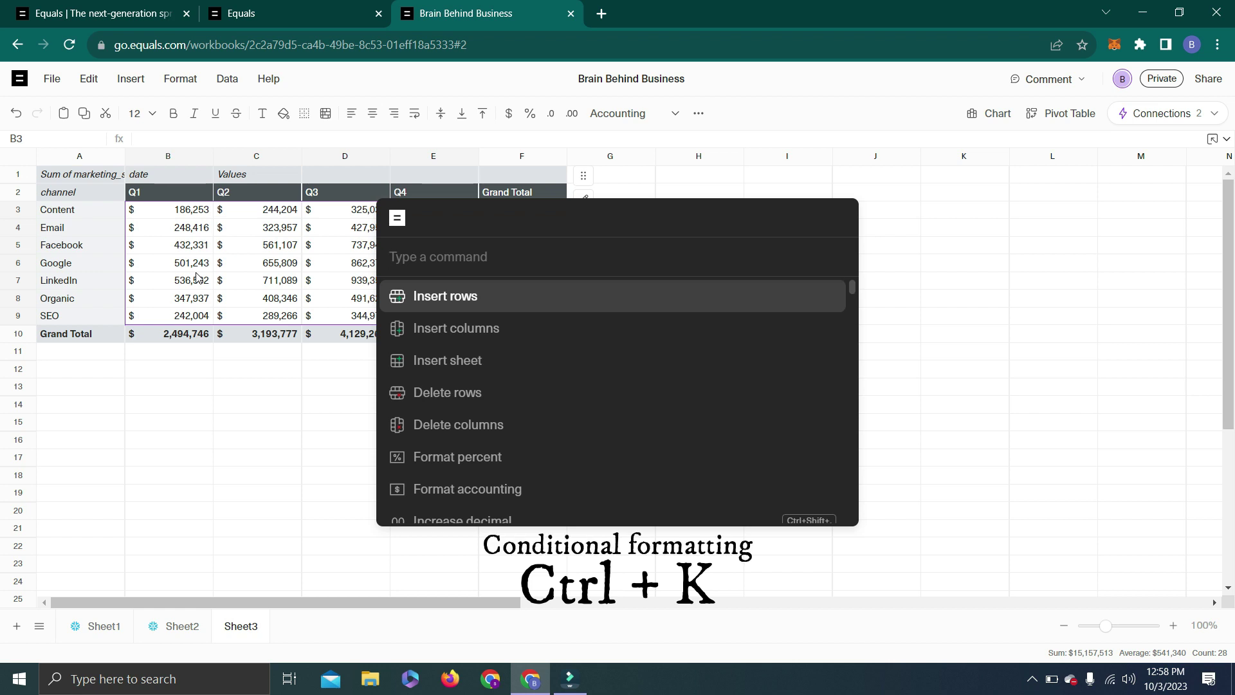
text(cond)
key(Return)
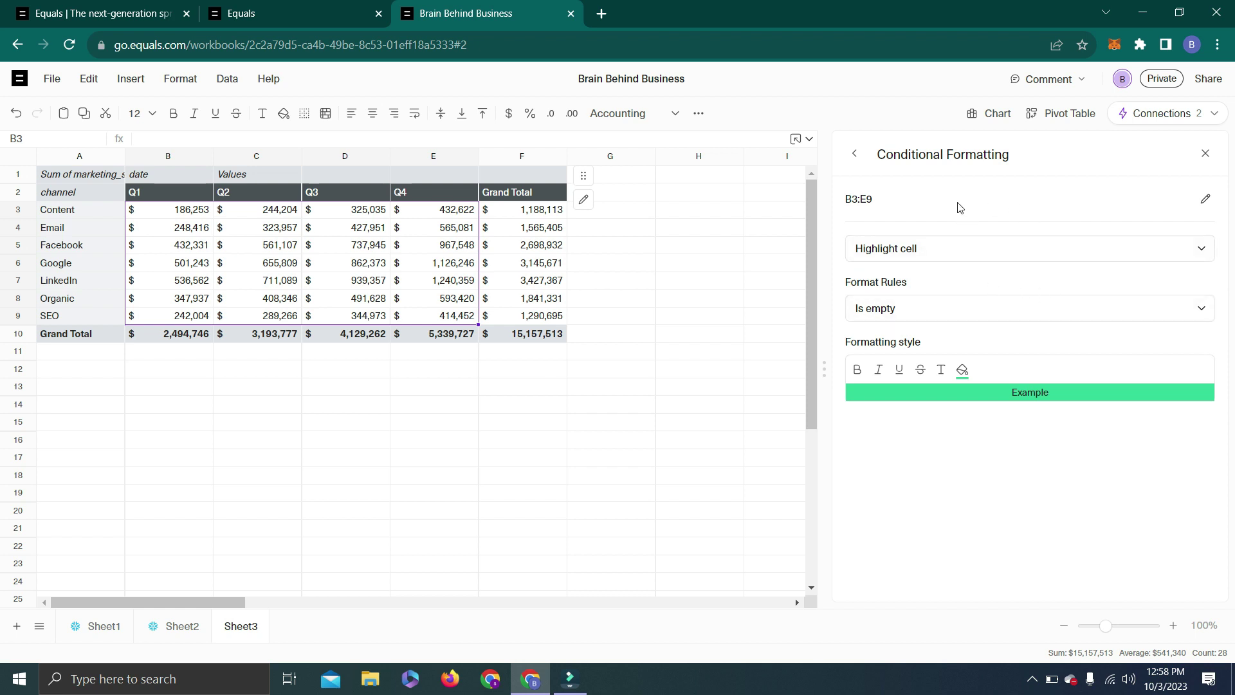
click(947, 249)
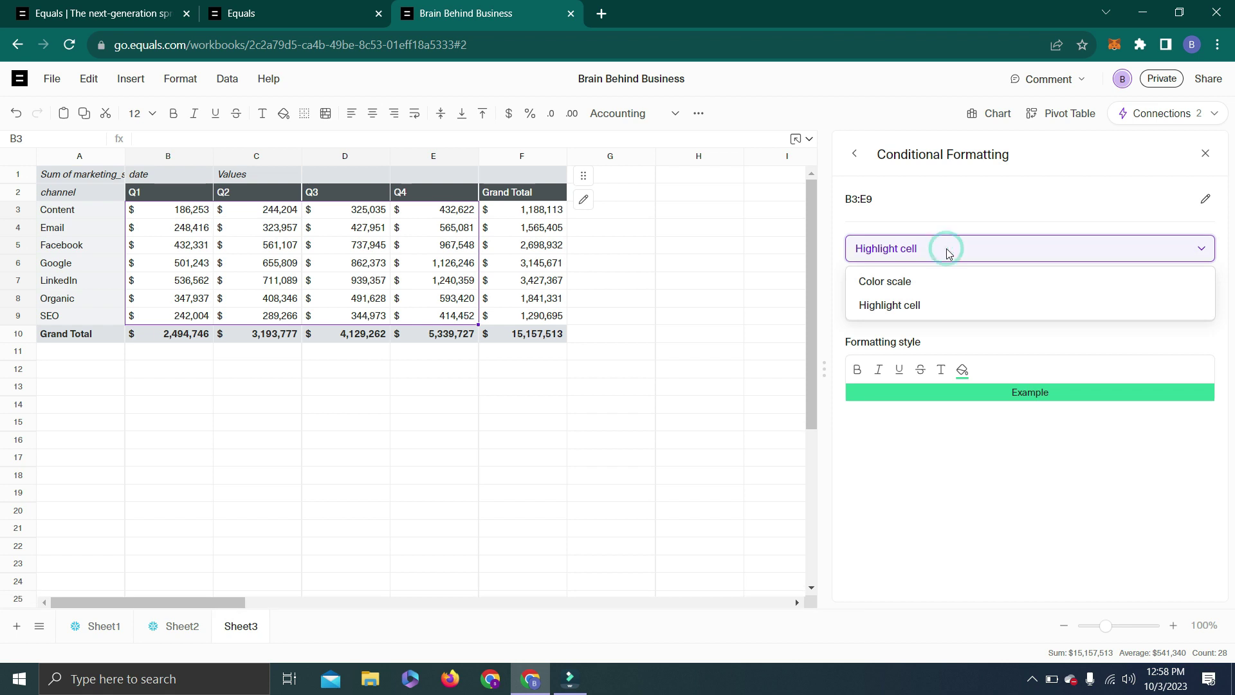
click(917, 284)
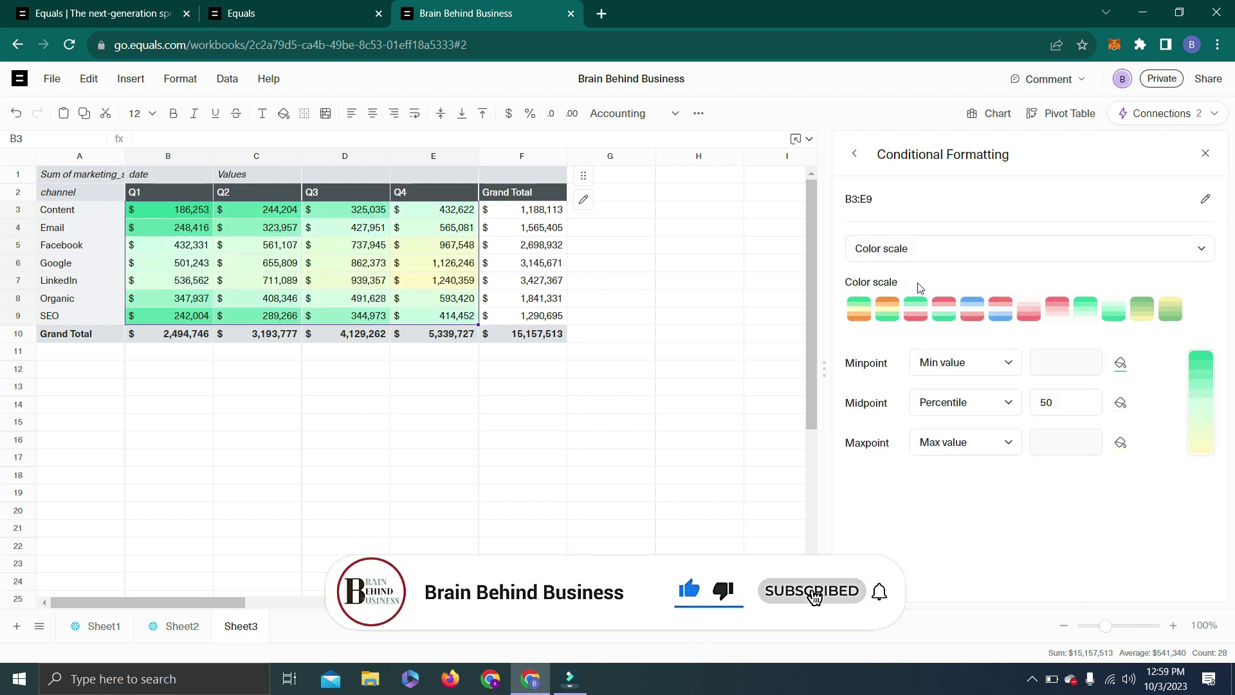
click(930, 252)
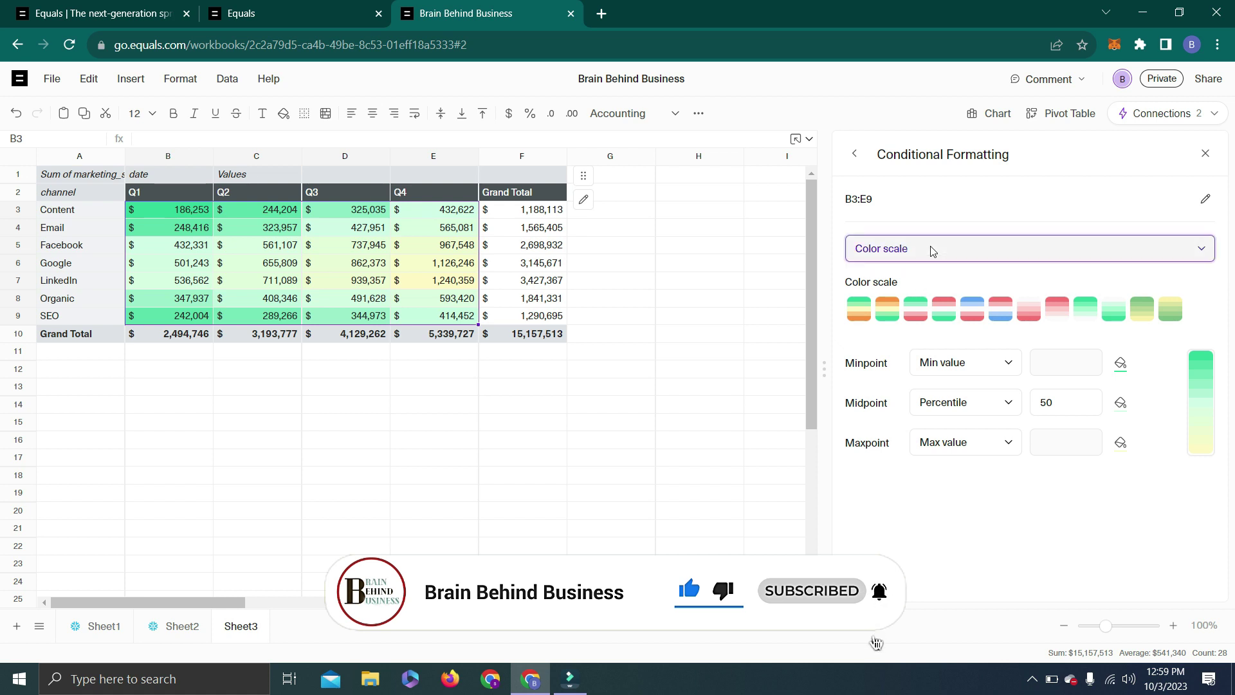
click(907, 305)
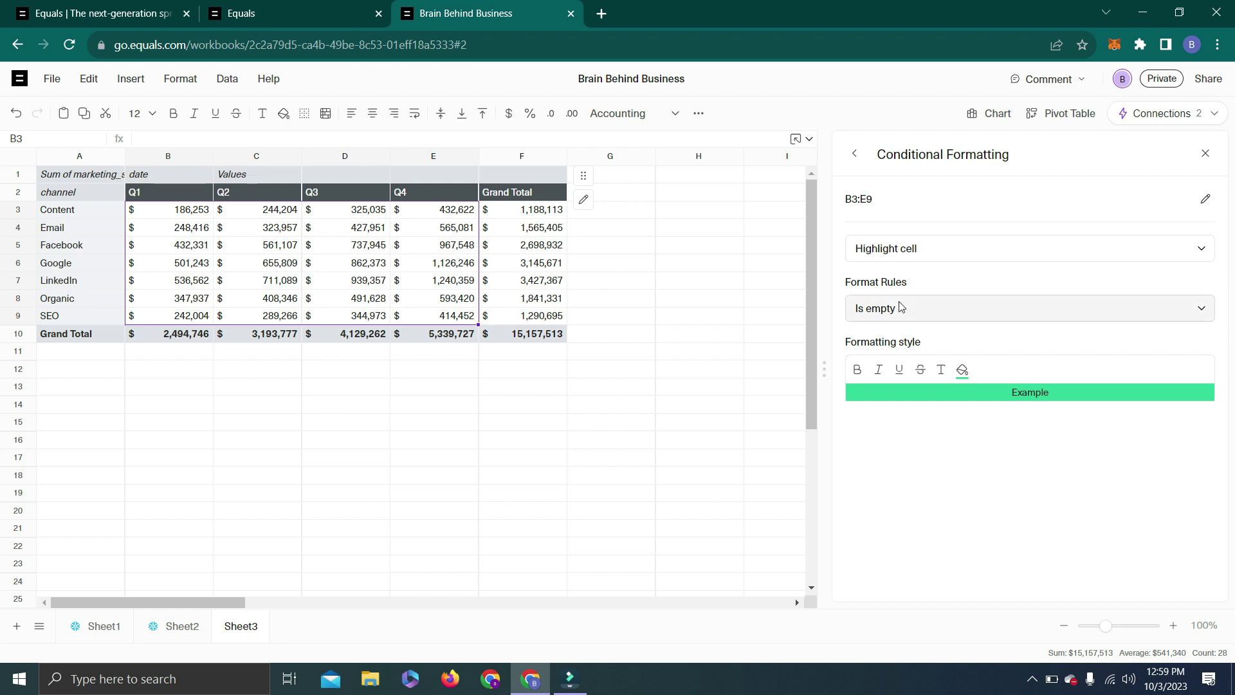
- Set the rule to highlight values Greater than 500000 and make the highlight bold
click(899, 307)
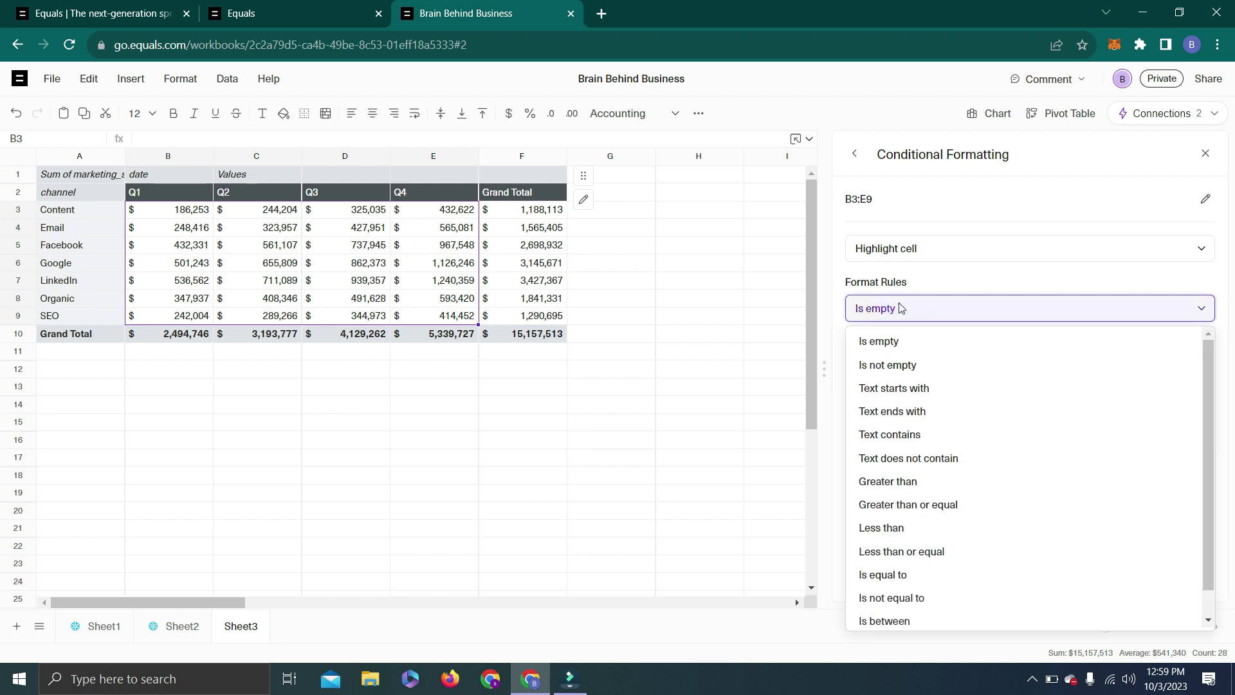
click(920, 481)
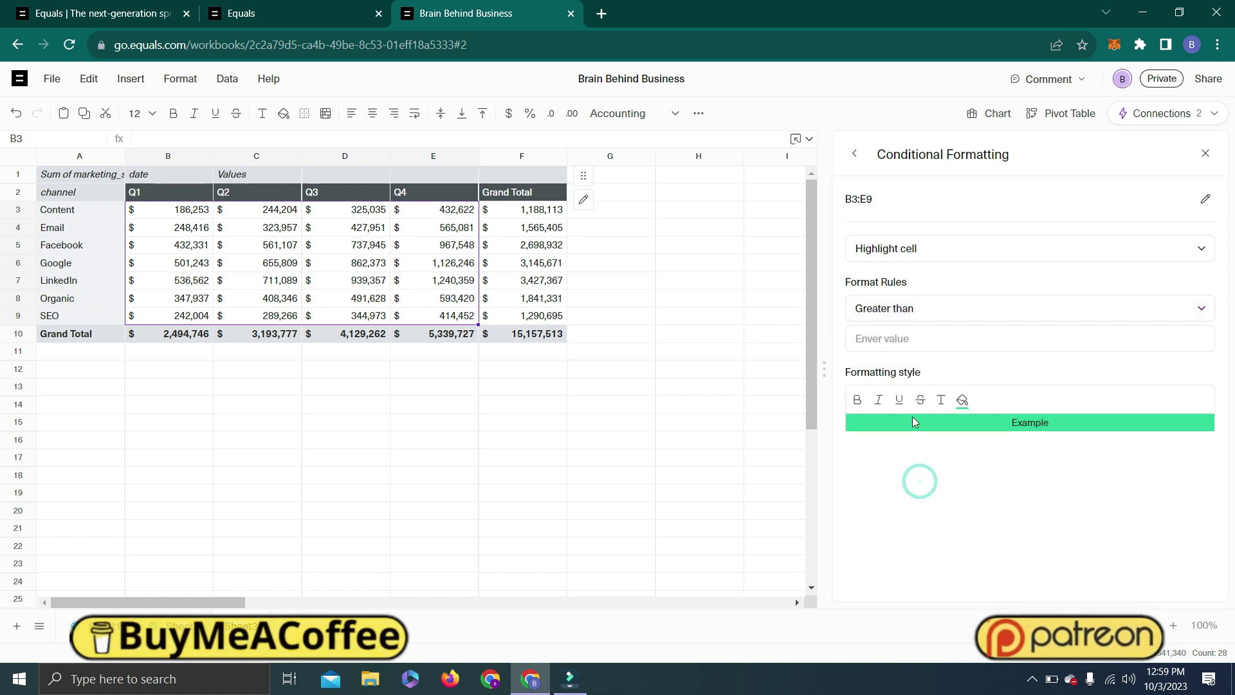
click(869, 338)
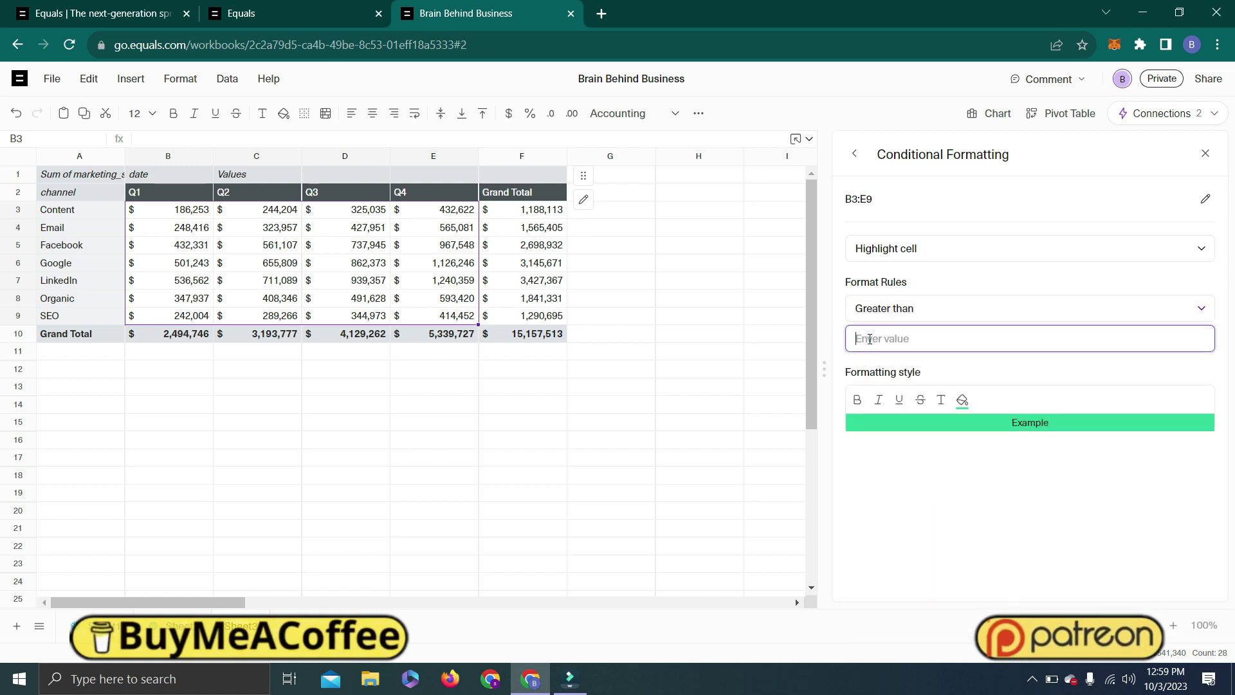
text(200000)
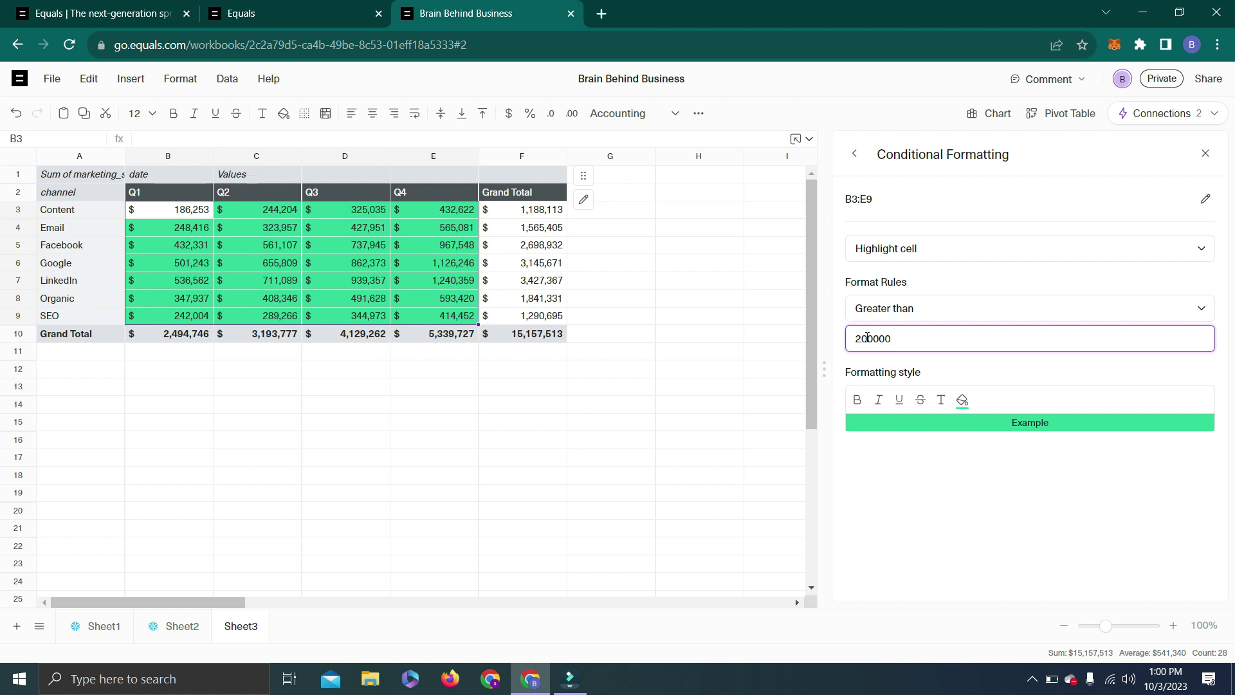
click(860, 337)
key(BackSpace)
text(3)
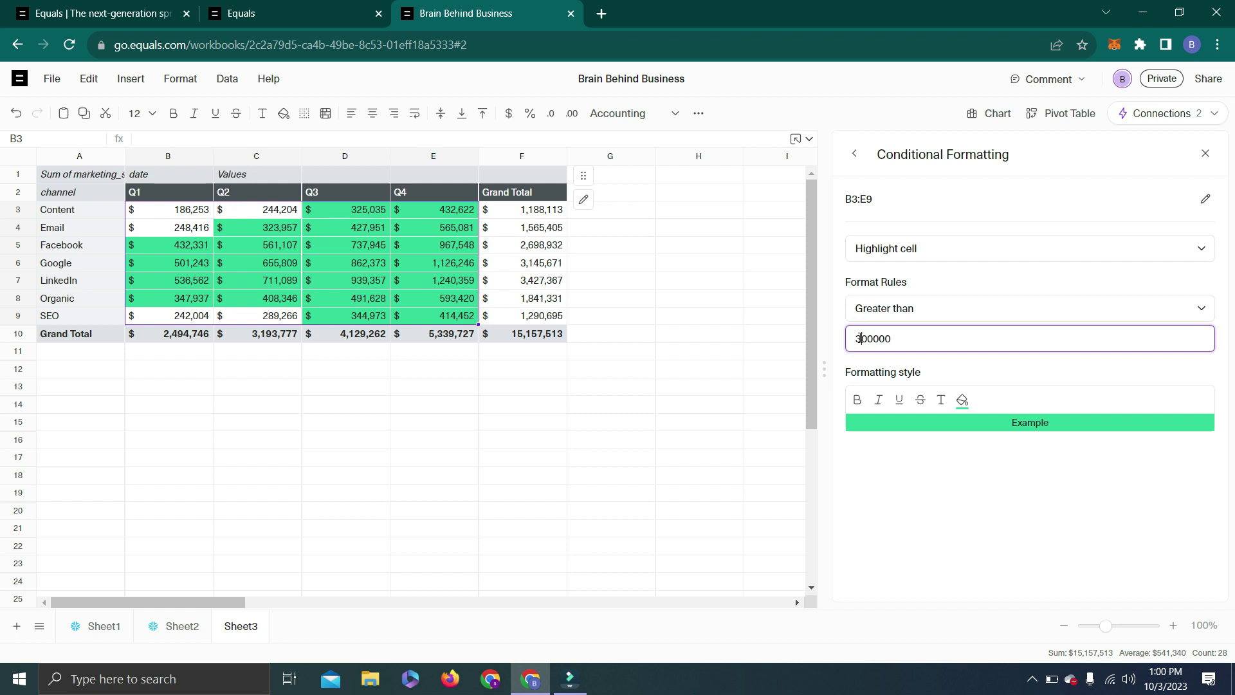
key(BackSpace)
text(5)
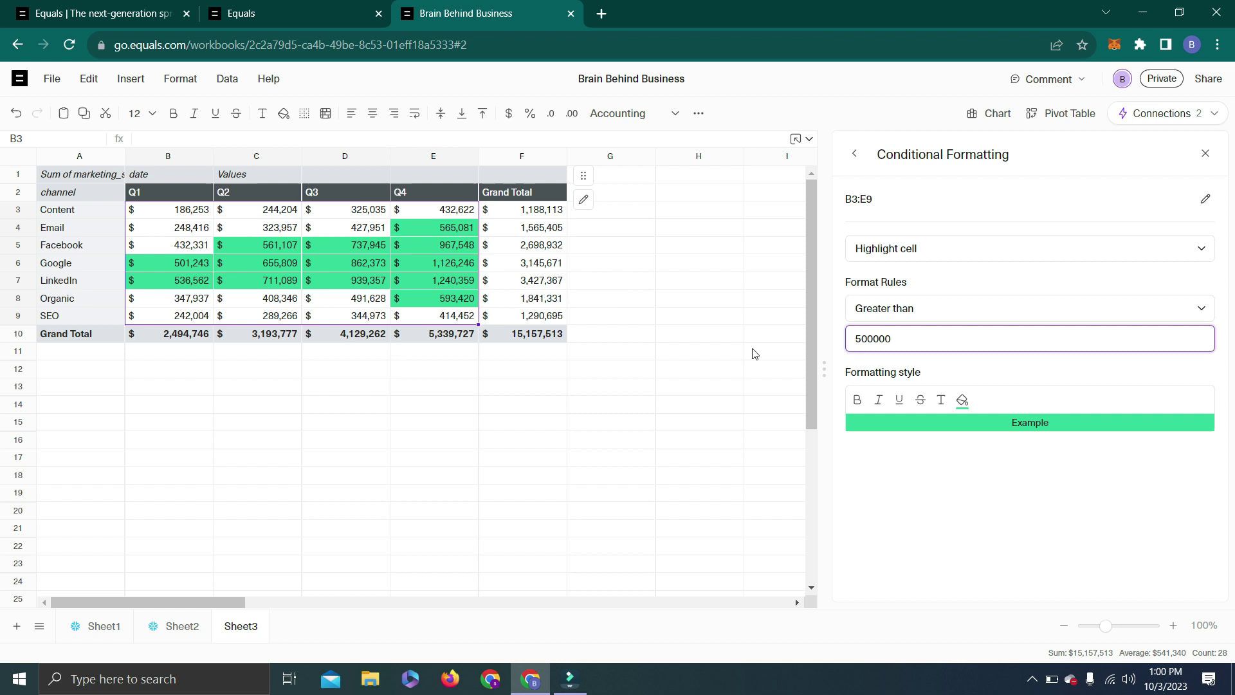
click(860, 401)
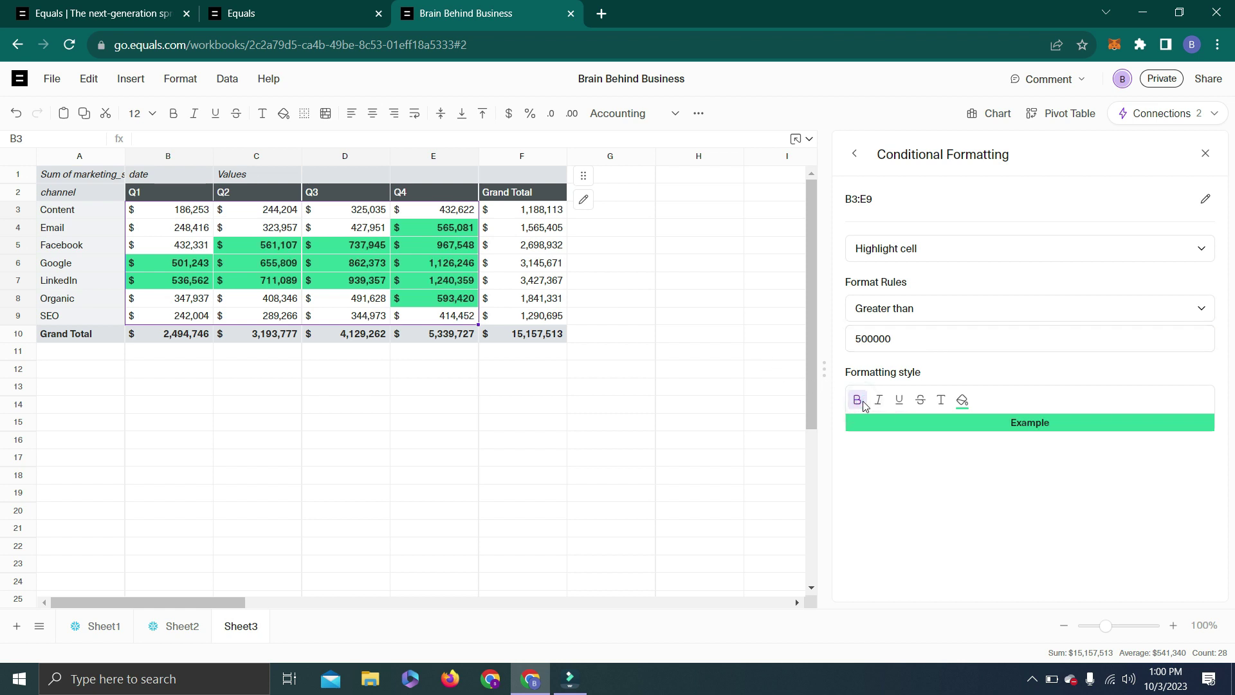
- Style the over-500000 highlight as italic, underlined red text on a light grey fill
click(879, 401)
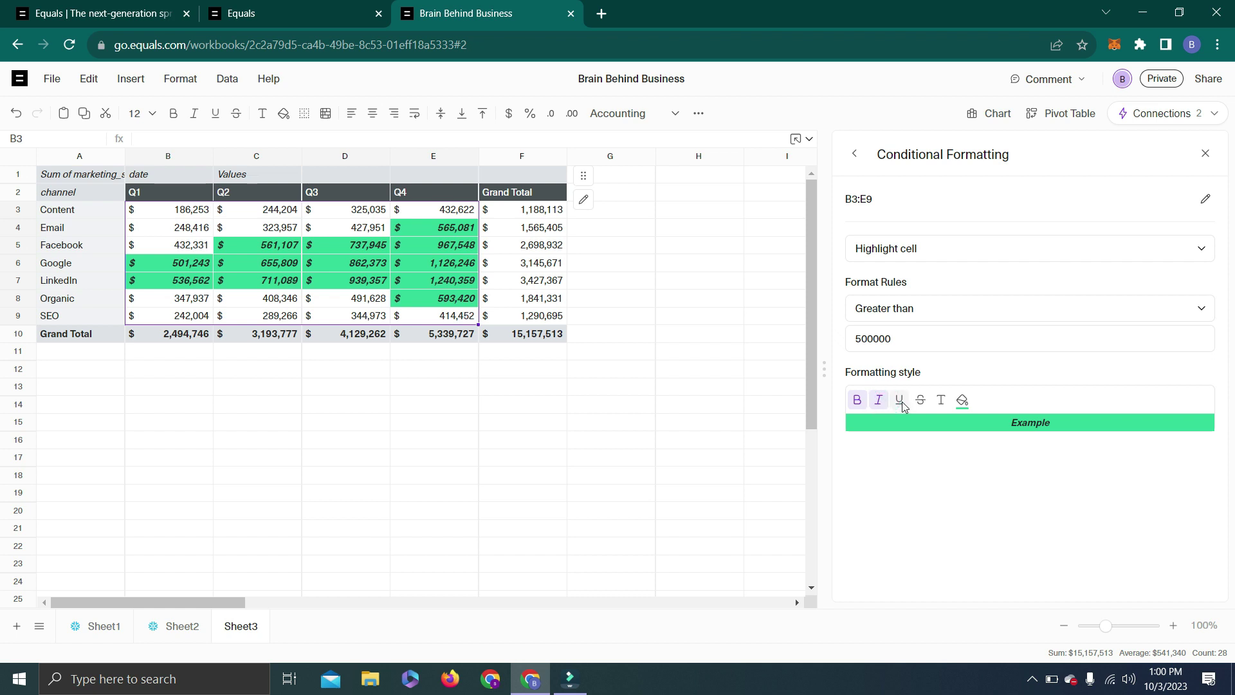
click(901, 404)
click(939, 400)
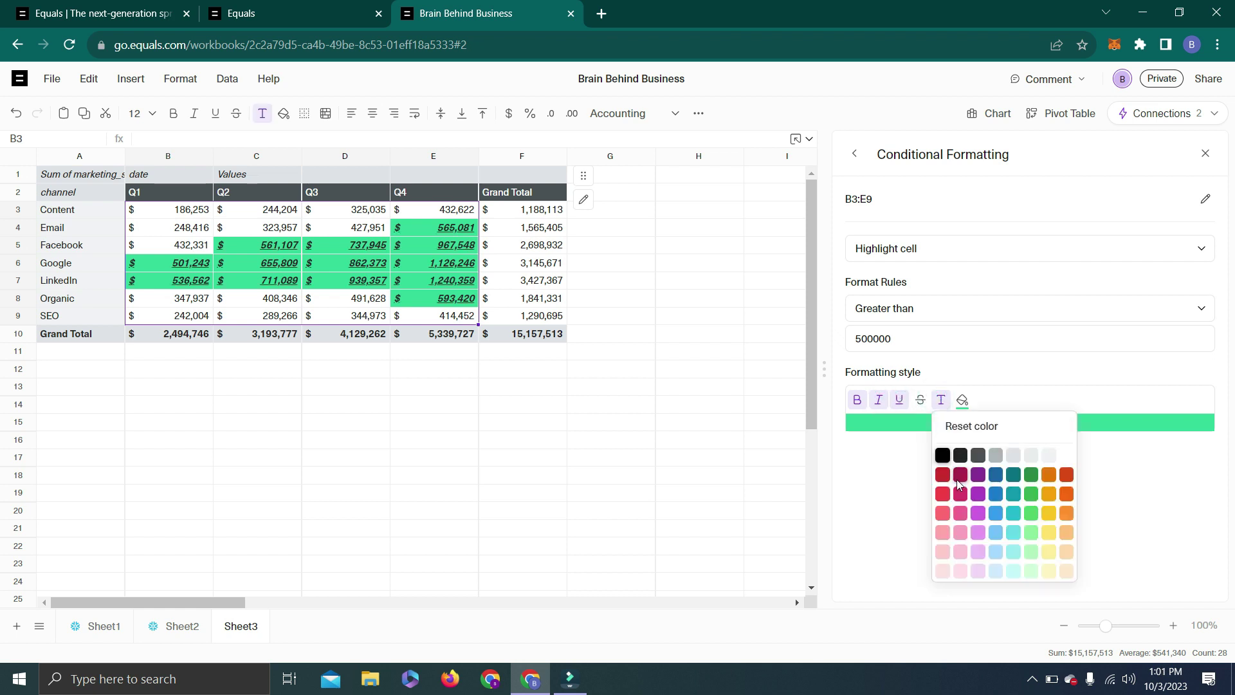
click(943, 493)
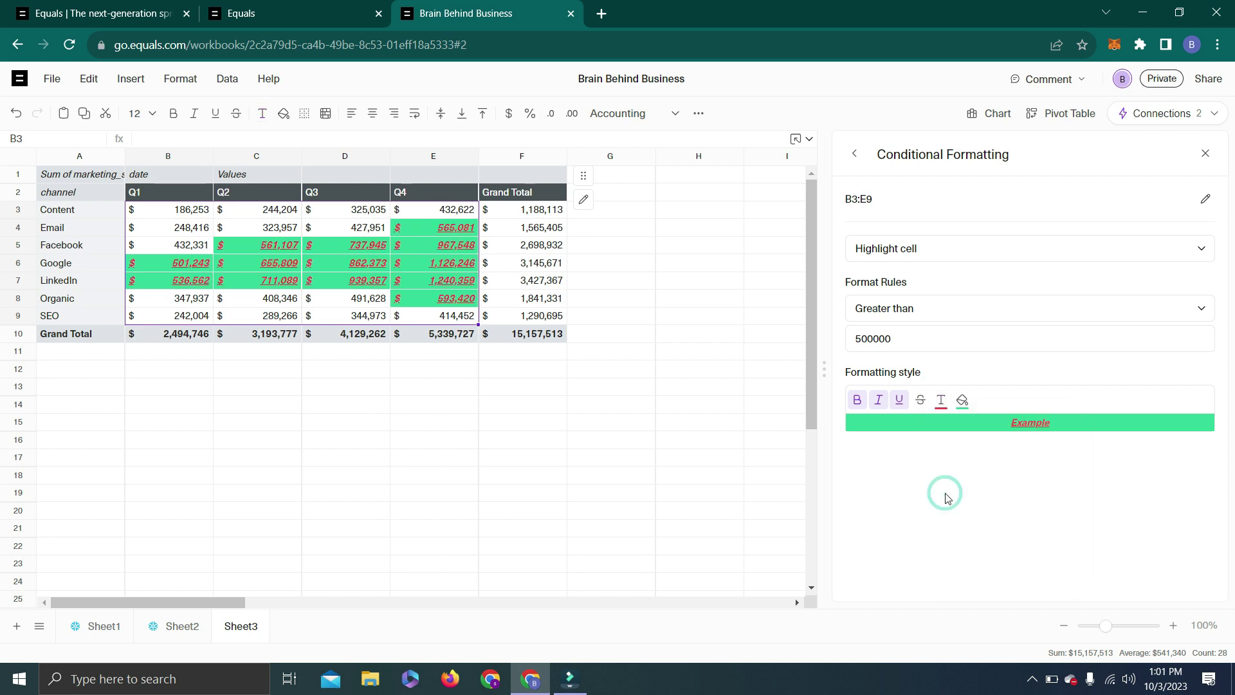
click(962, 400)
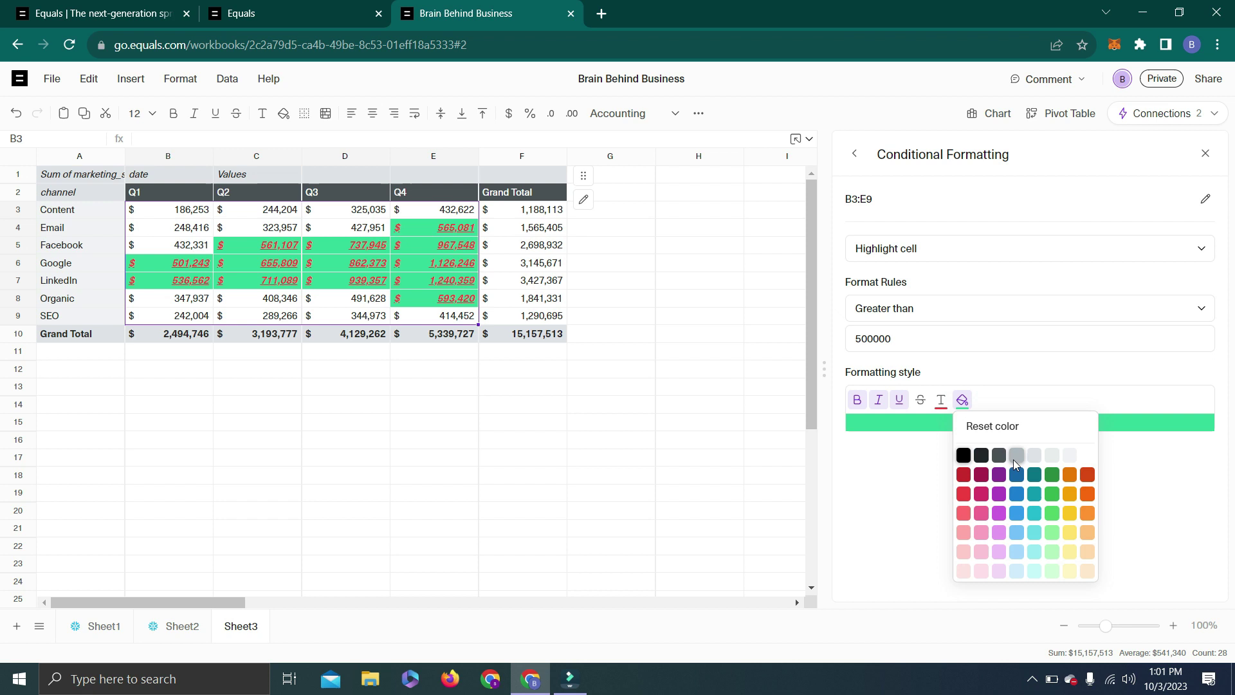
click(1034, 456)
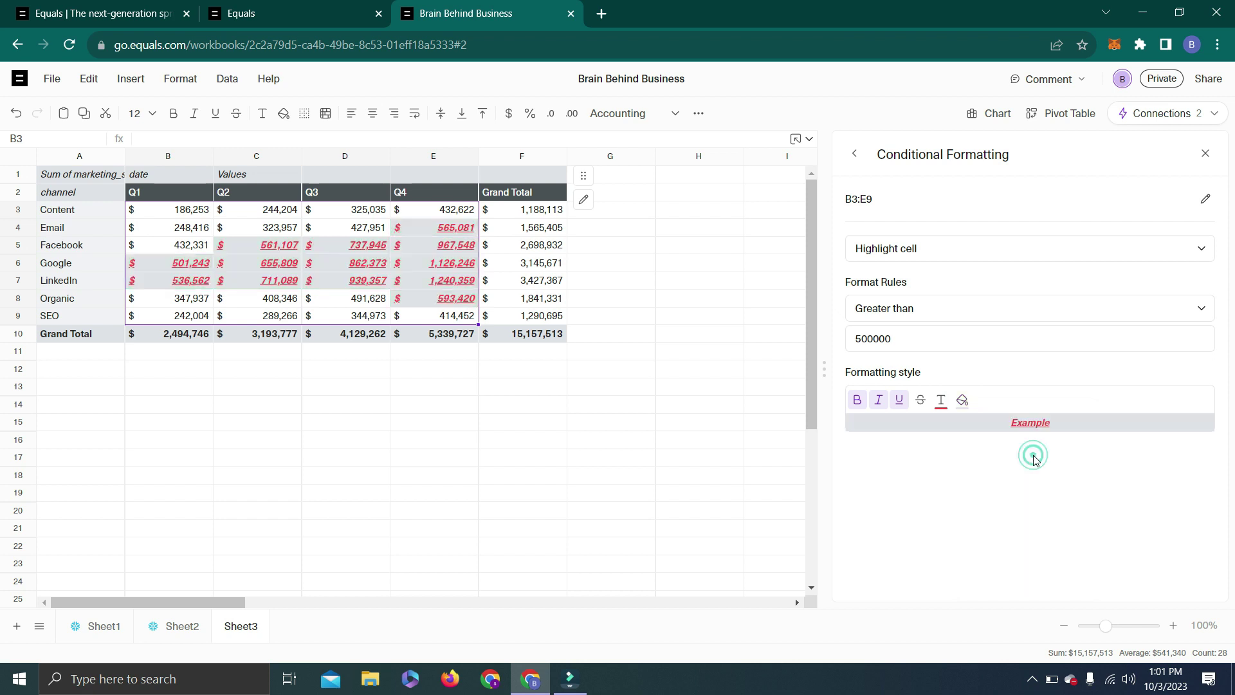